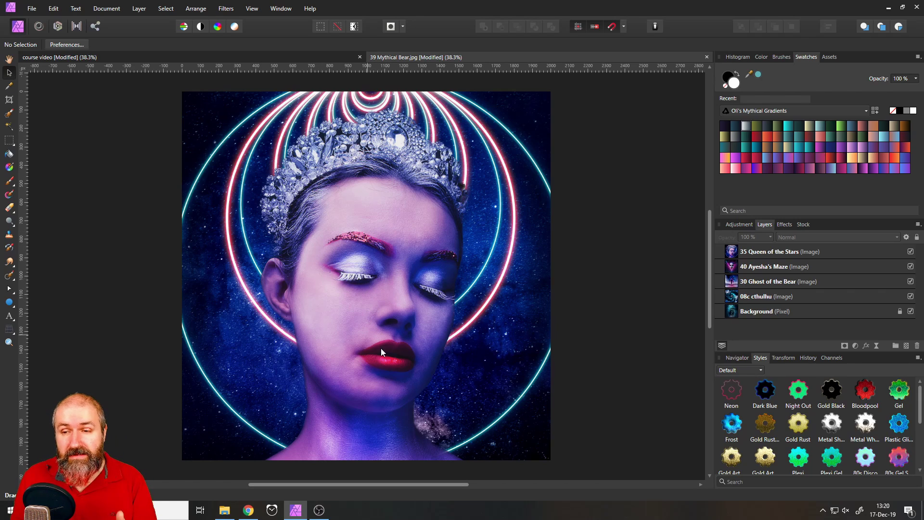
Hide the Queen of the Stars, Ghost of the Bear and cthulhu layers, leaving '40 Ayesha's Maze' visible.
{"action": "left_click", "coordinate": [910, 251]}
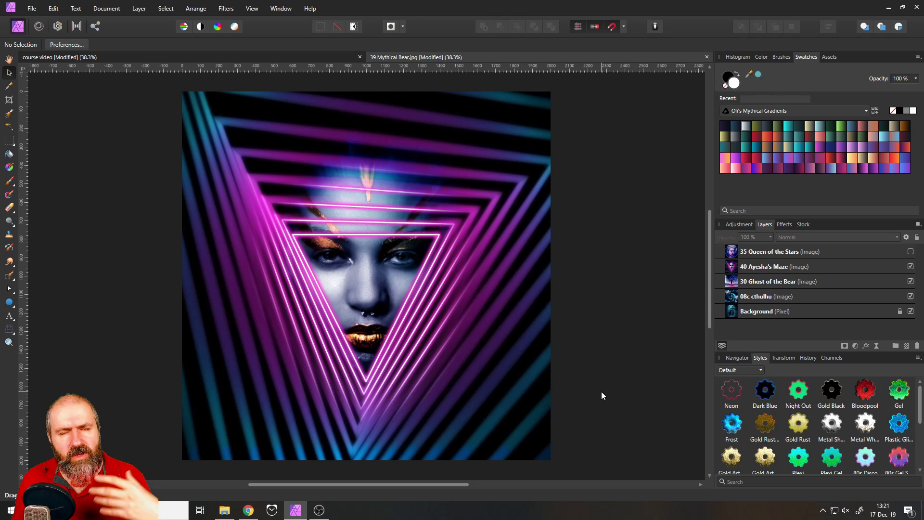
{"action": "left_click", "coordinate": [910, 266]}
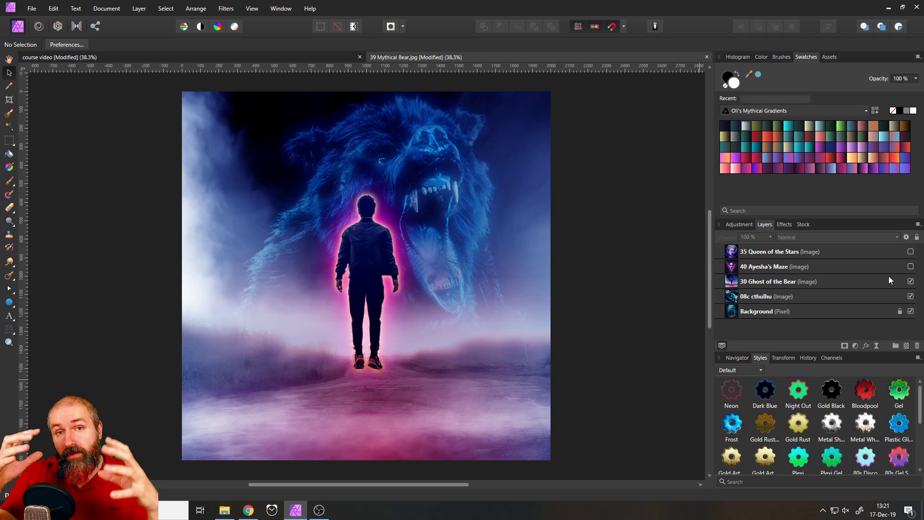
{"action": "left_click", "coordinate": [910, 281]}
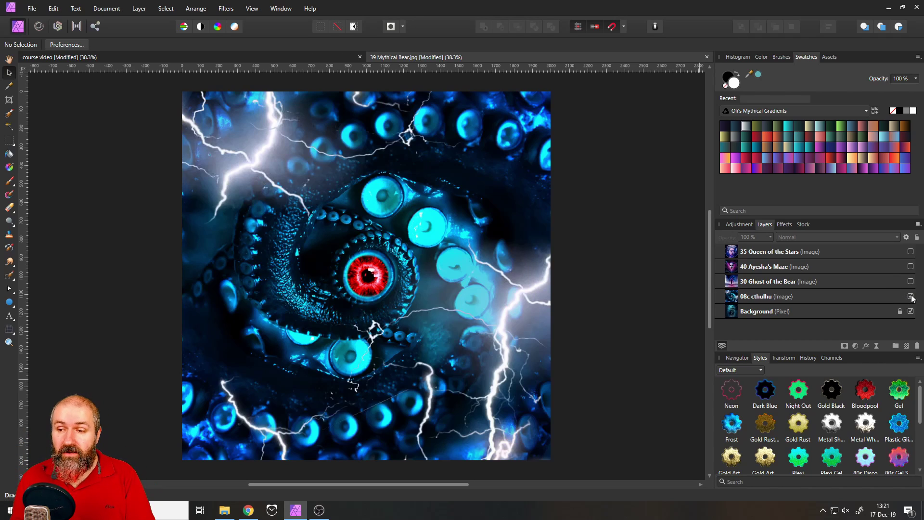
{"action": "left_click", "coordinate": [910, 297]}
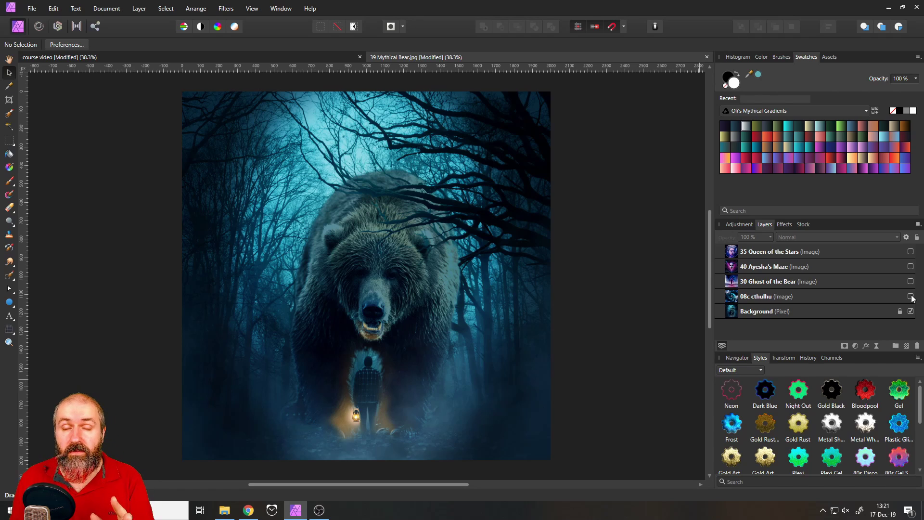
{"action": "left_click", "coordinate": [910, 266]}
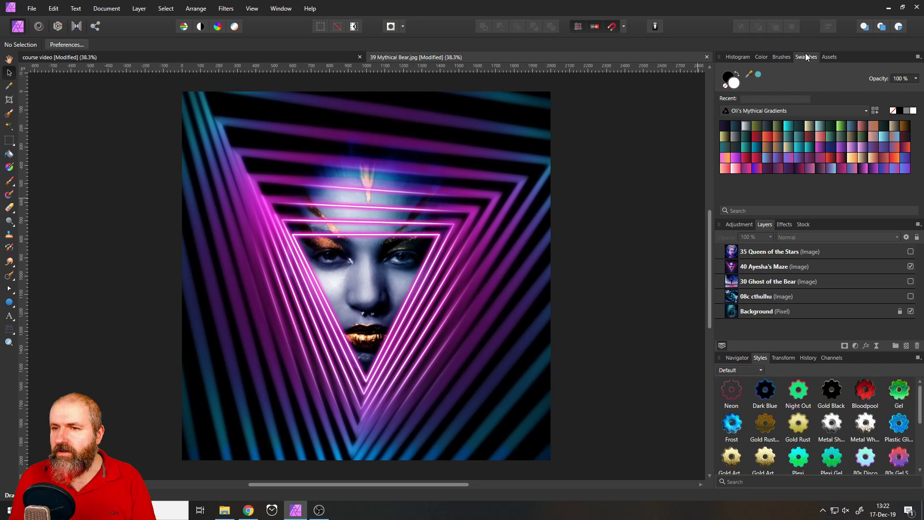
Float the Swatches panel over the canvas and shift it off the artwork.
{"action": "left_click_drag", "start_coordinate": [806, 57], "coordinate": [231, 162]}
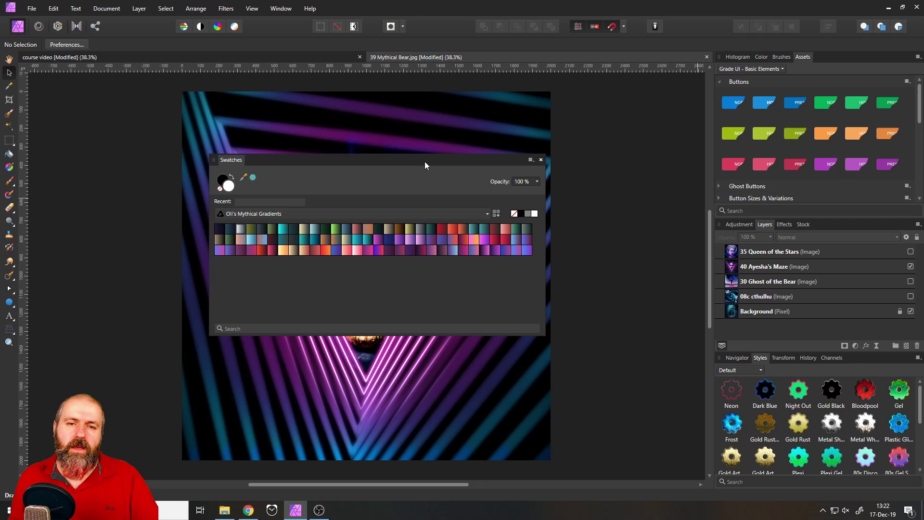
{"action": "mouse_move", "coordinate": [341, 160]}
{"action": "left_mouse_down"}
{"action": "mouse_move", "coordinate": [685, 331]}
{"action": "mouse_move", "coordinate": [351, 172]}
{"action": "left_mouse_up"}
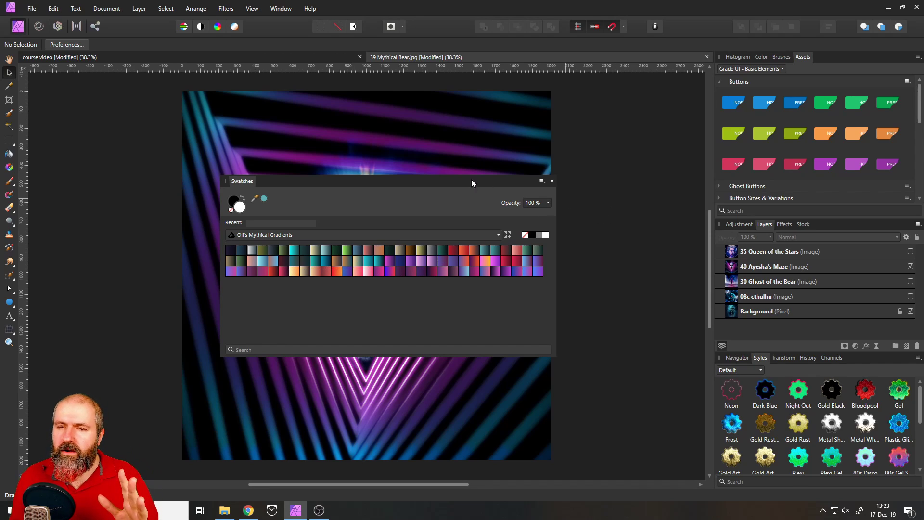
Hide '40 Ayesha's Maze' and dock the floating Swatches panel back into the top-right panel group.
{"action": "left_click_drag", "start_coordinate": [458, 181], "coordinate": [551, 213]}
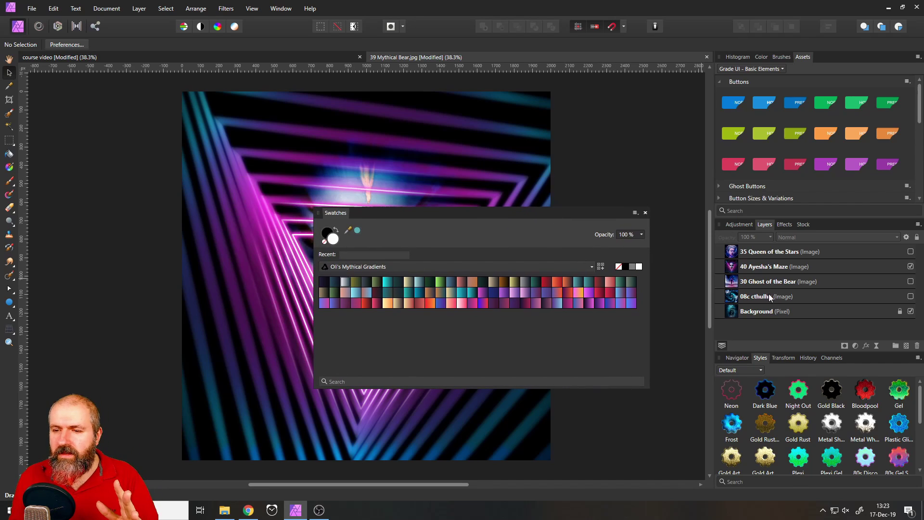
{"action": "left_click", "coordinate": [909, 266]}
{"action": "left_click_drag", "start_coordinate": [466, 218], "coordinate": [587, 241]}
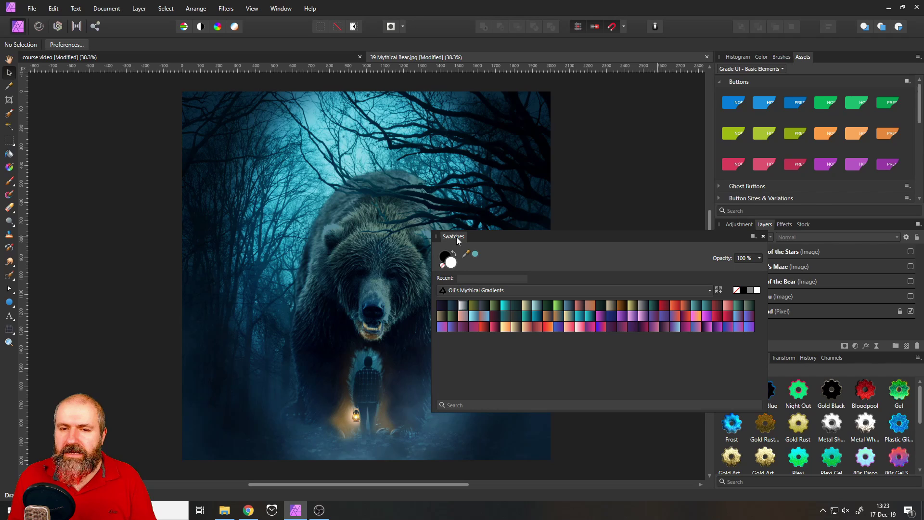
{"action": "mouse_move", "coordinate": [456, 236]}
{"action": "left_mouse_down"}
{"action": "mouse_move", "coordinate": [809, 66]}
{"action": "mouse_move", "coordinate": [798, 56]}
{"action": "left_mouse_up"}
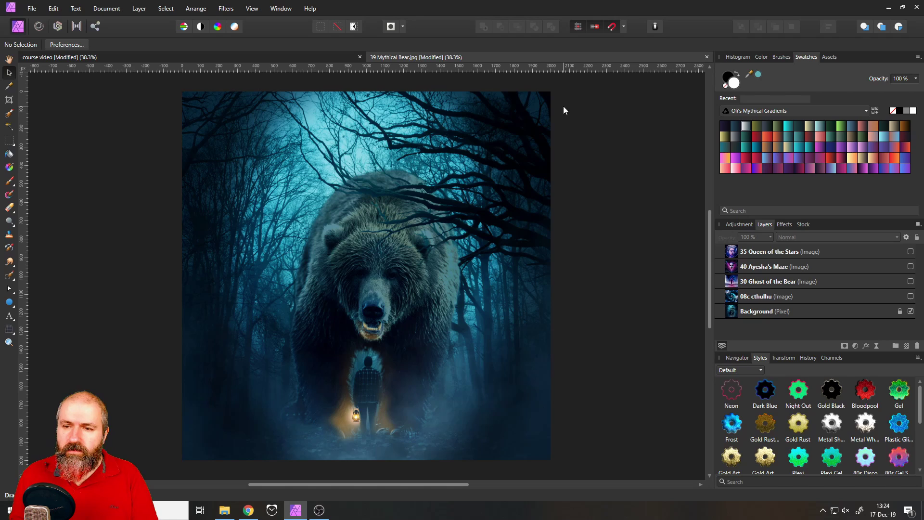
Turn the Ayesha's Maze and Queen of the Stars layers back on.
{"action": "left_click", "coordinate": [910, 266]}
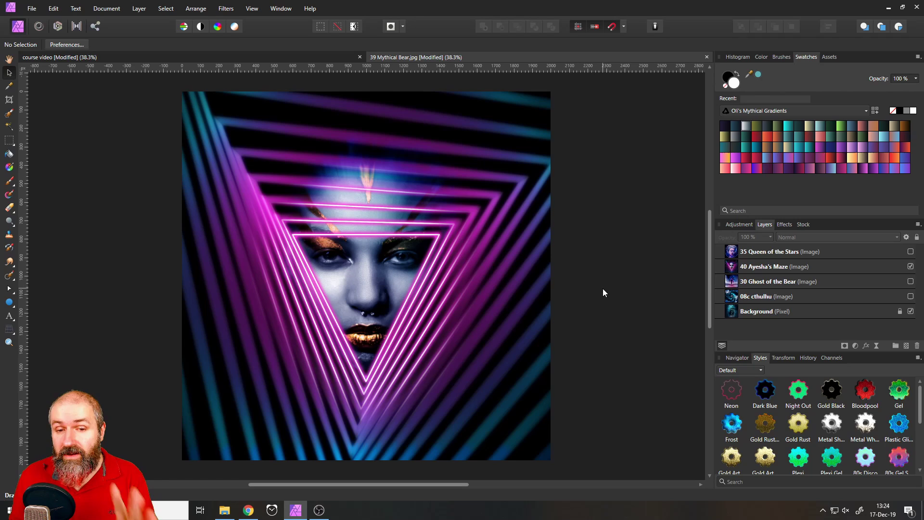
{"action": "left_click", "coordinate": [910, 252]}
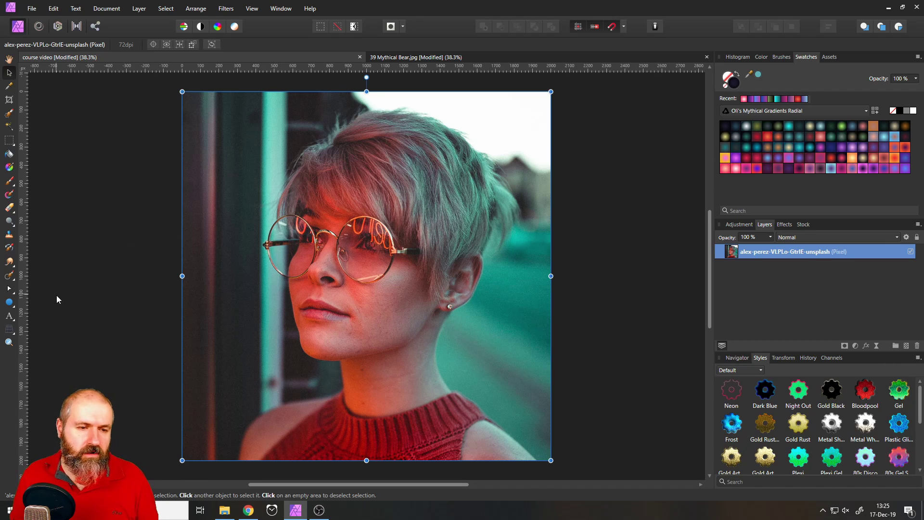
Draw a rectangle with the Rectangle Tool covering the whole portrait.
{"action": "left_click", "coordinate": [607, 308]}
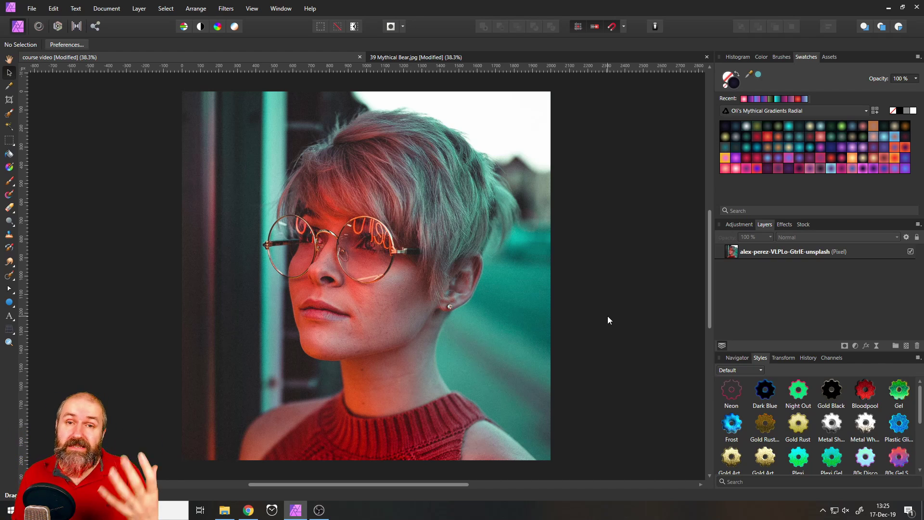
{"action": "left_click", "coordinate": [9, 302]}
{"action": "left_click", "coordinate": [47, 48]}
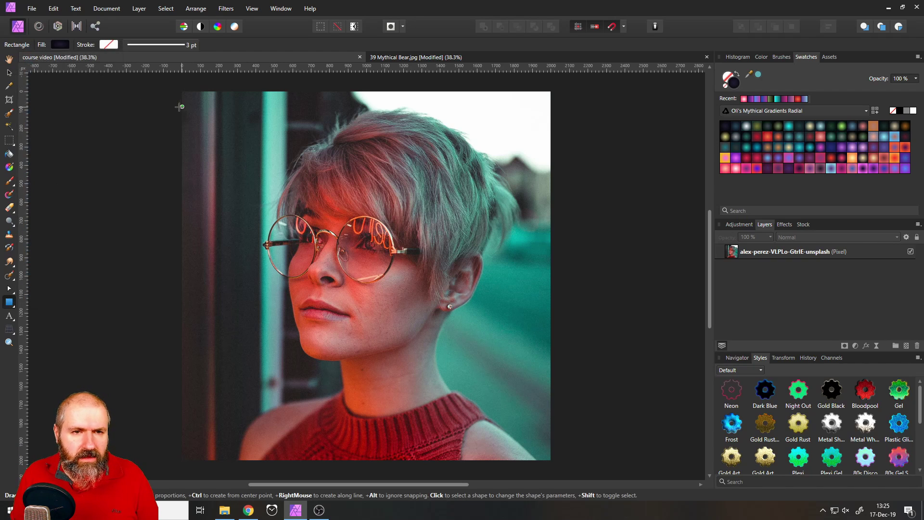
{"action": "left_click_drag", "start_coordinate": [182, 91], "coordinate": [218, 147]}
{"action": "mouse_move", "coordinate": [249, 199]}
{"action": "left_mouse_down"}
{"action": "mouse_move", "coordinate": [482, 441]}
{"action": "mouse_move", "coordinate": [550, 463]}
{"action": "left_mouse_up"}
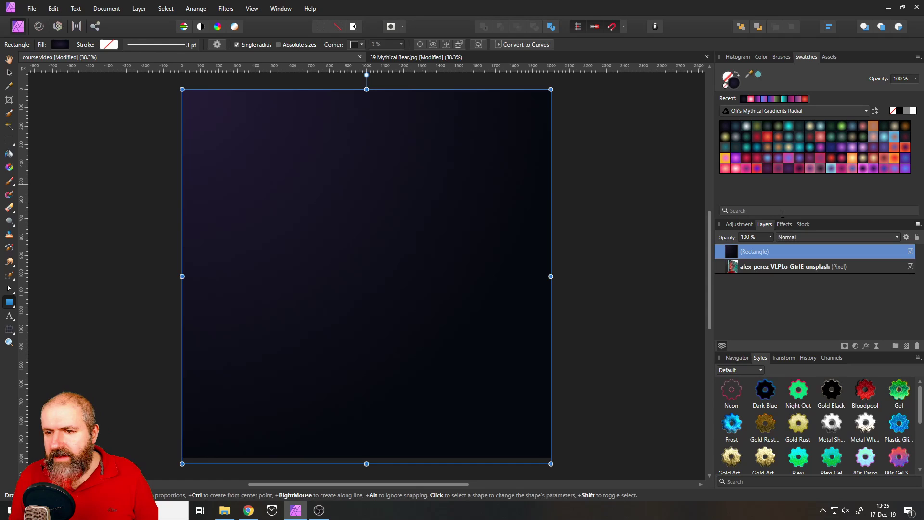
Try Soft Light blending on the rectangle and switch swatches to Oli's Mythical Gradients Radial.
{"action": "left_click", "coordinate": [784, 238]}
{"action": "left_click", "coordinate": [788, 389]}
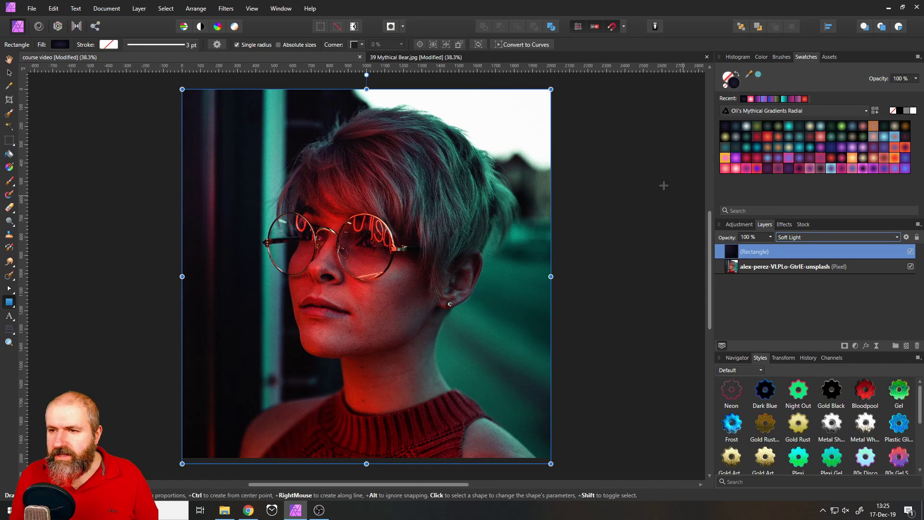
{"action": "left_click", "coordinate": [763, 112]}
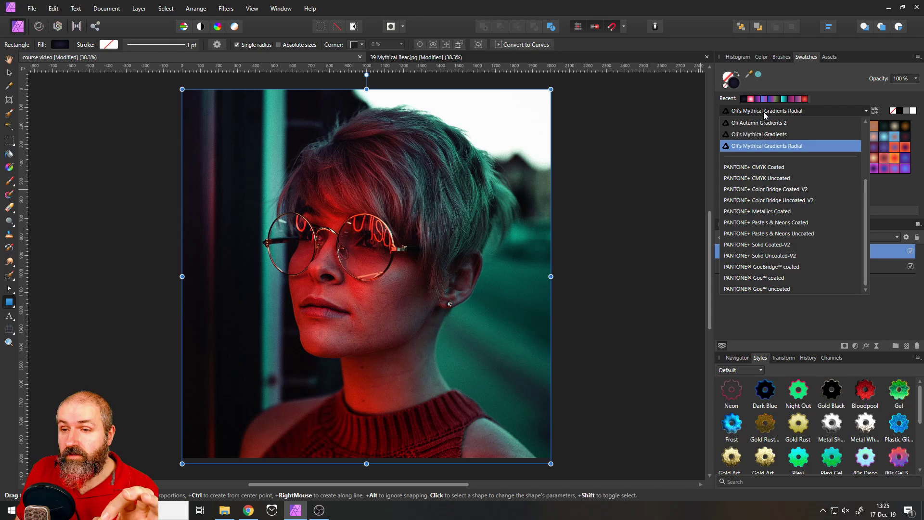
{"action": "left_click", "coordinate": [775, 135]}
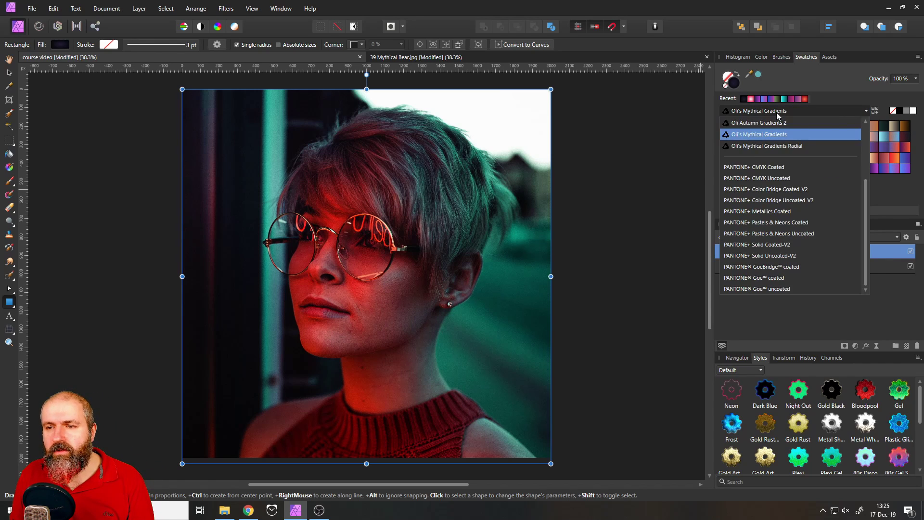
{"action": "left_click", "coordinate": [777, 112]}
{"action": "left_click", "coordinate": [787, 145]}
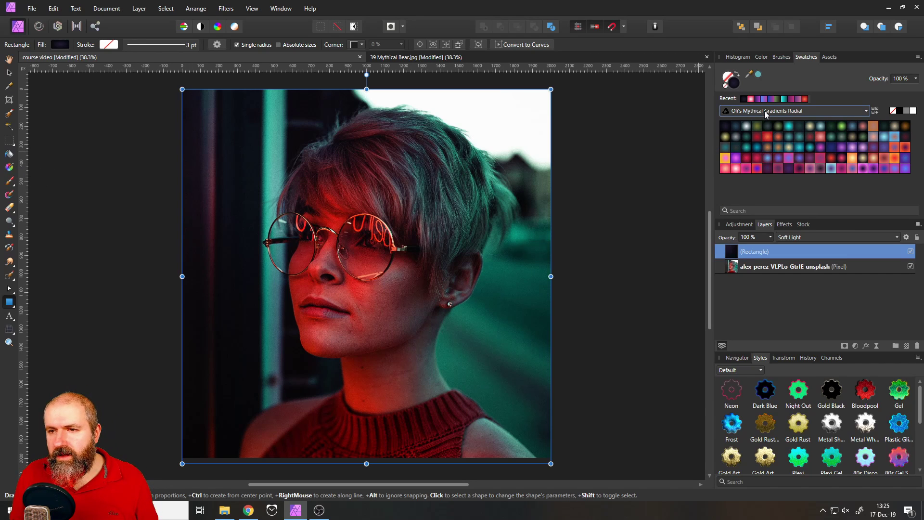
{"action": "left_click", "coordinate": [877, 239]}
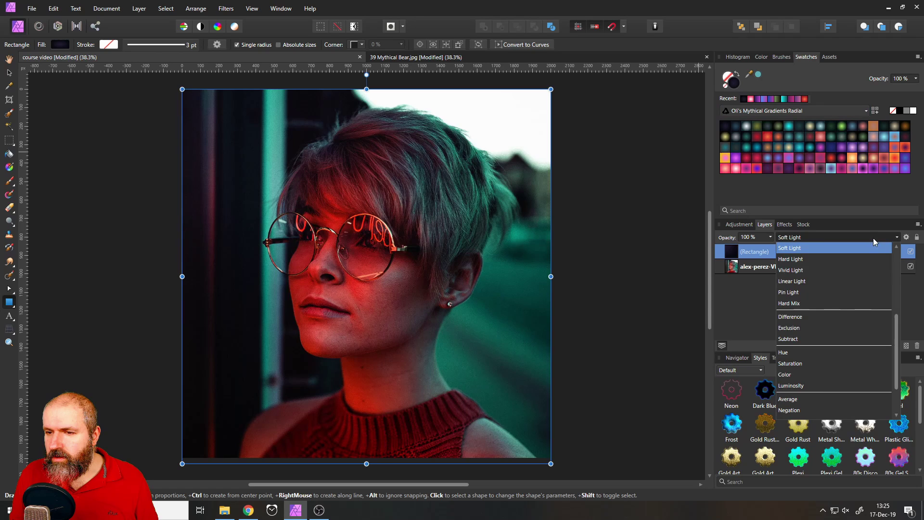
{"action": "scroll", "coordinate": [894, 327], "scroll_direction": "up", "scroll_amount": 4}
Return the rectangle to Normal blending and lay a radial gradient outward from the image centre.
{"action": "left_click", "coordinate": [828, 255]}
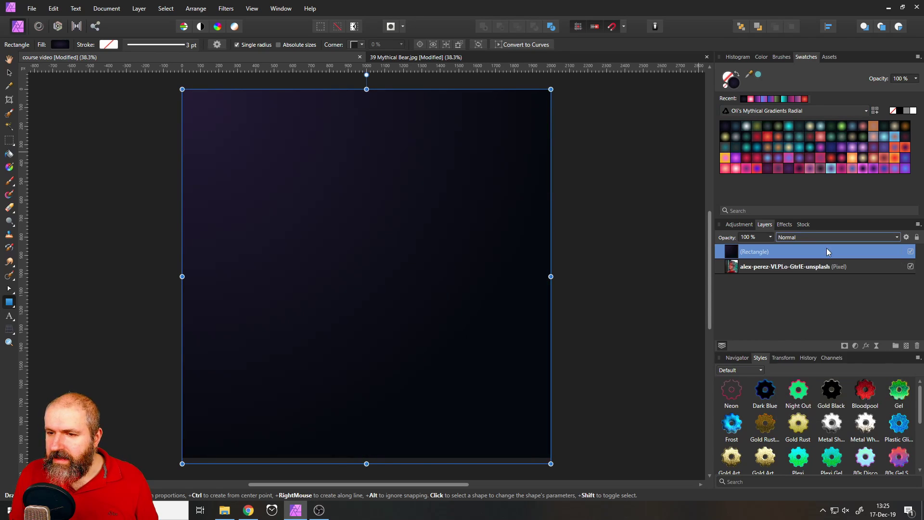
{"action": "left_click", "coordinate": [9, 167]}
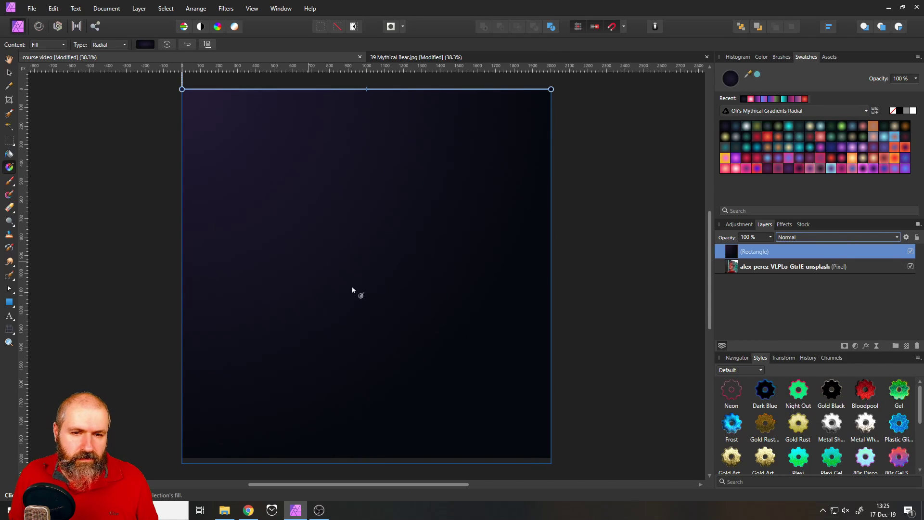
{"action": "left_click_drag", "start_coordinate": [345, 276], "coordinate": [528, 215]}
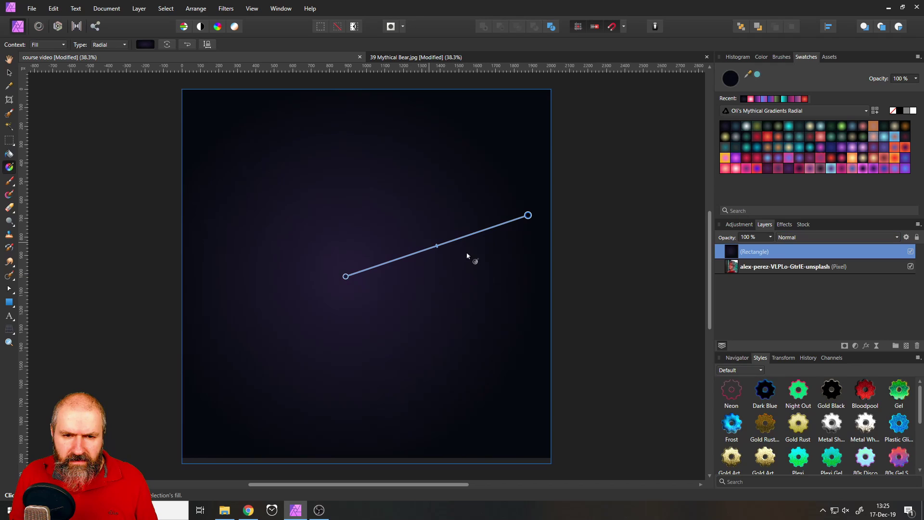
Preview pink, orange, magenta and mauve radial gradient swatches on the rectangle.
{"action": "left_click", "coordinate": [736, 159]}
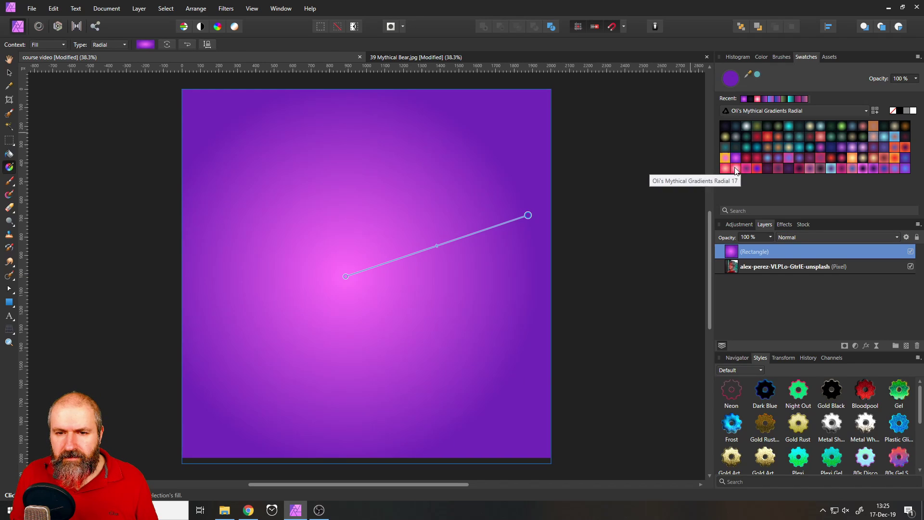
{"action": "left_click", "coordinate": [772, 146]}
{"action": "left_click", "coordinate": [775, 135]}
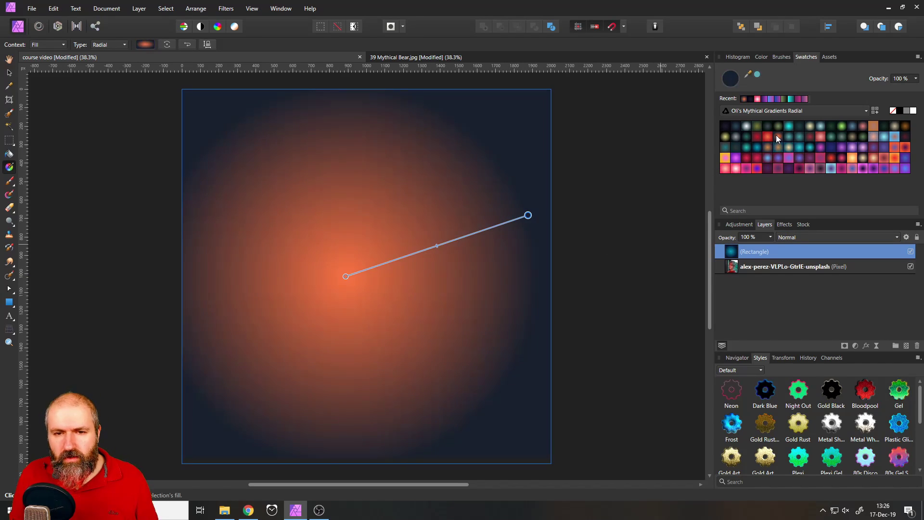
{"action": "left_click", "coordinate": [787, 158]}
{"action": "left_click", "coordinate": [796, 146]}
{"action": "left_click", "coordinate": [809, 166]}
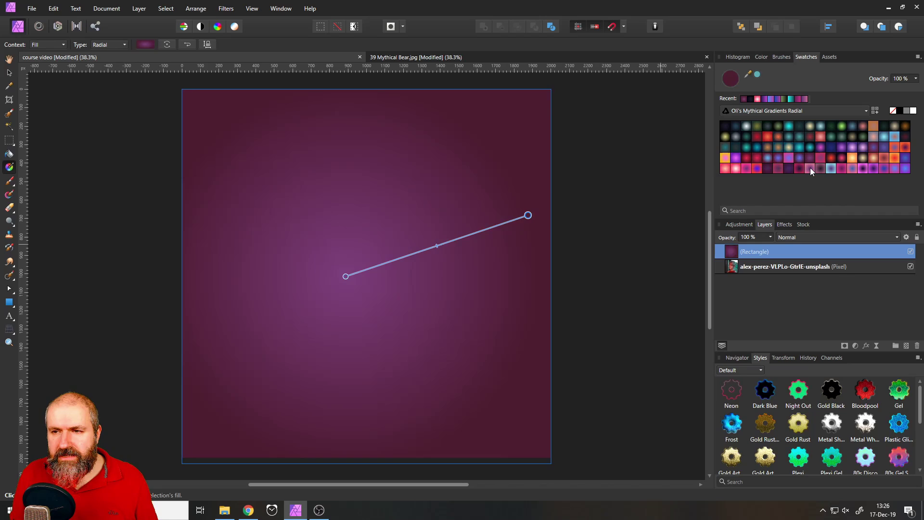
{"action": "left_click", "coordinate": [820, 167]}
{"action": "left_click", "coordinate": [836, 166]}
{"action": "left_click", "coordinate": [851, 167]}
{"action": "left_click", "coordinate": [862, 167]}
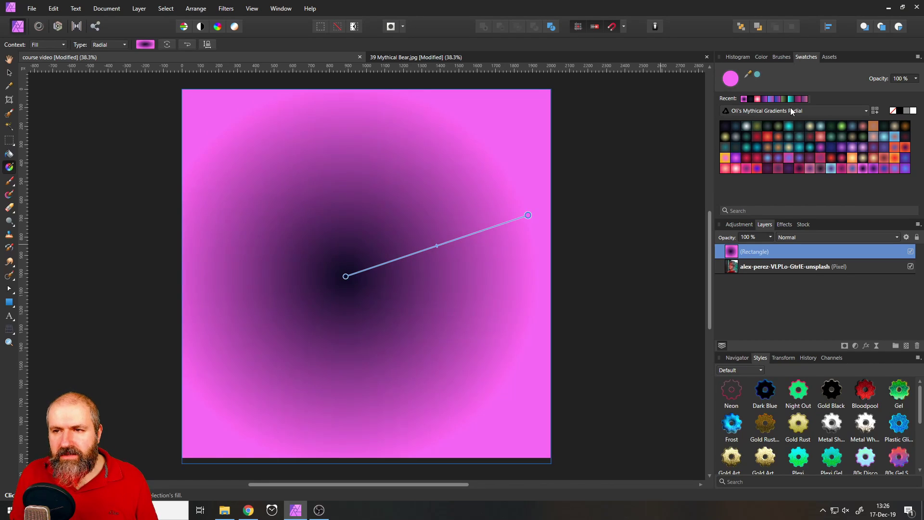
Switch to the Oli's Mythical Gradients set and apply the cyan-to-dark-blue linear gradient.
{"action": "left_click", "coordinate": [791, 110]}
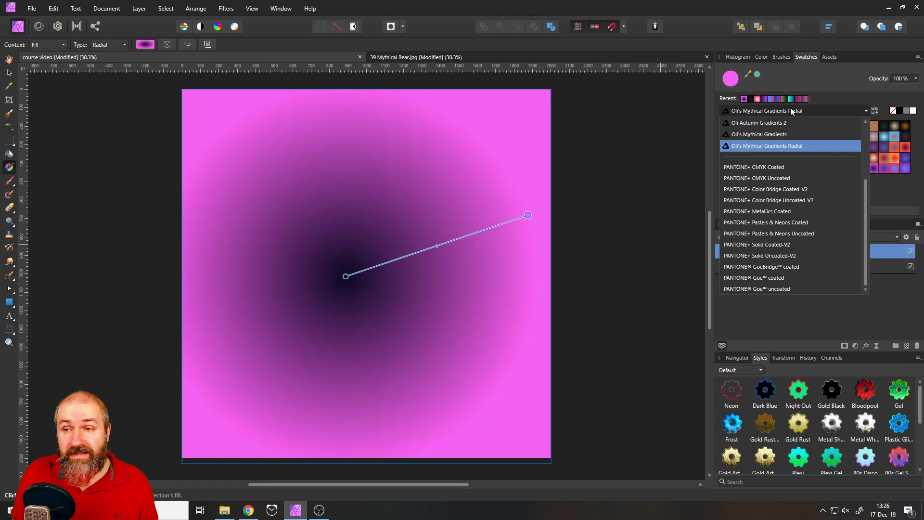
{"action": "left_click", "coordinate": [787, 135]}
{"action": "left_click", "coordinate": [777, 138]}
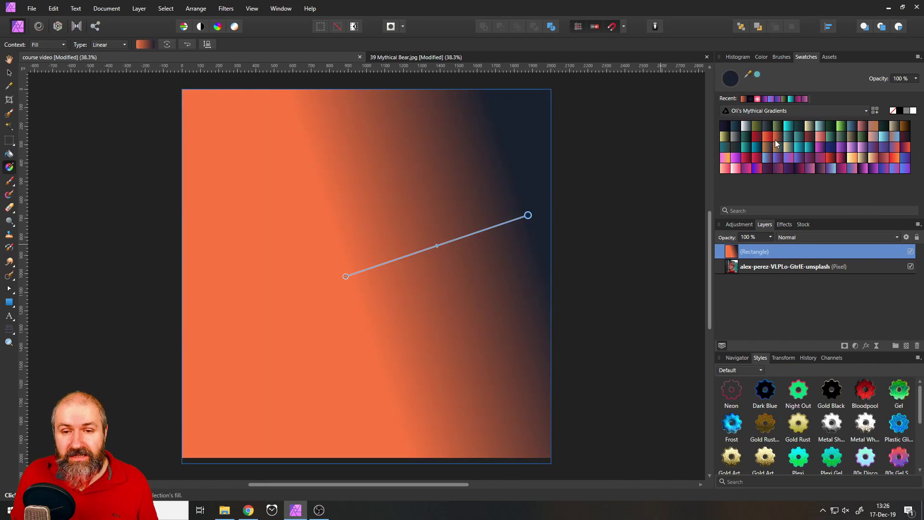
{"action": "left_click", "coordinate": [756, 156]}
{"action": "left_click", "coordinate": [759, 166]}
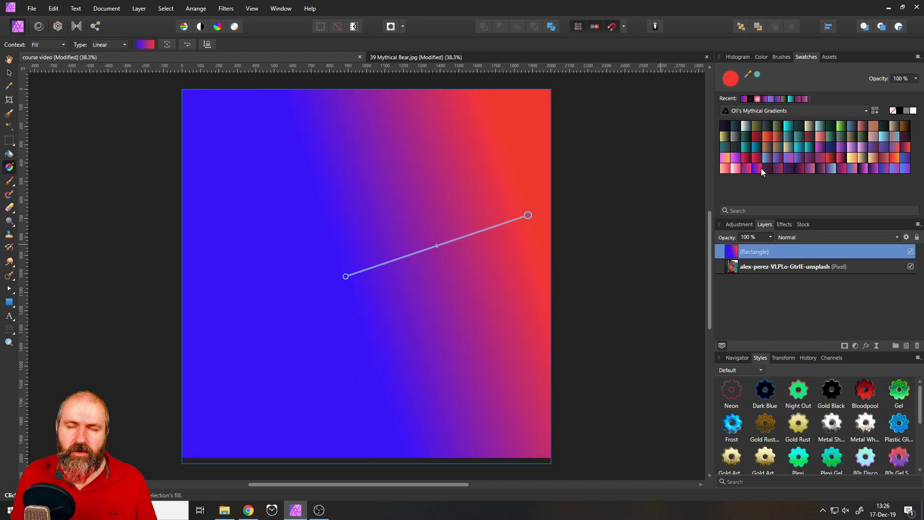
{"action": "left_click", "coordinate": [830, 157]}
{"action": "left_click", "coordinate": [831, 170]}
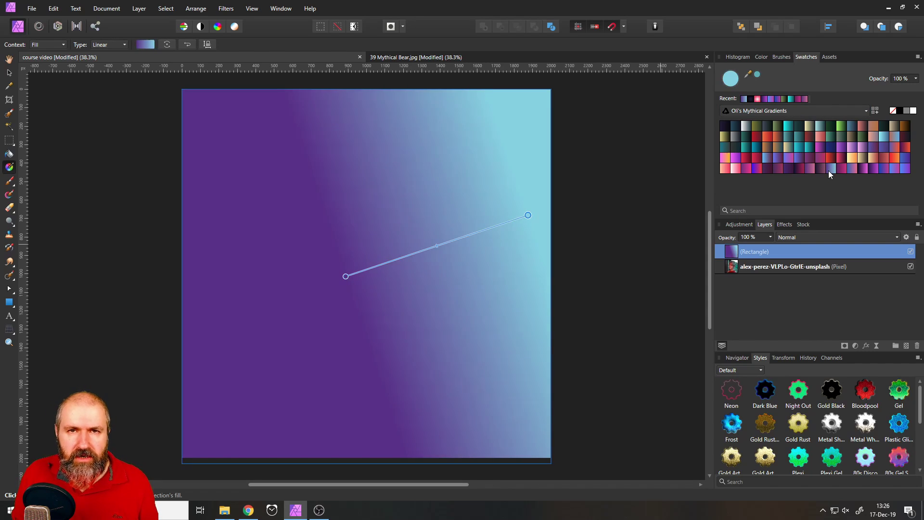
{"action": "left_click", "coordinate": [870, 146]}
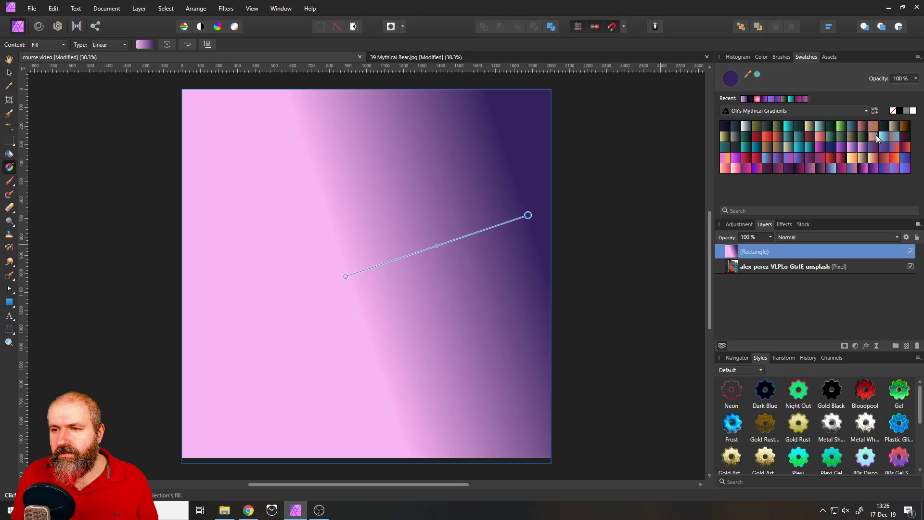
{"action": "left_click", "coordinate": [875, 136]}
{"action": "left_click", "coordinate": [883, 136]}
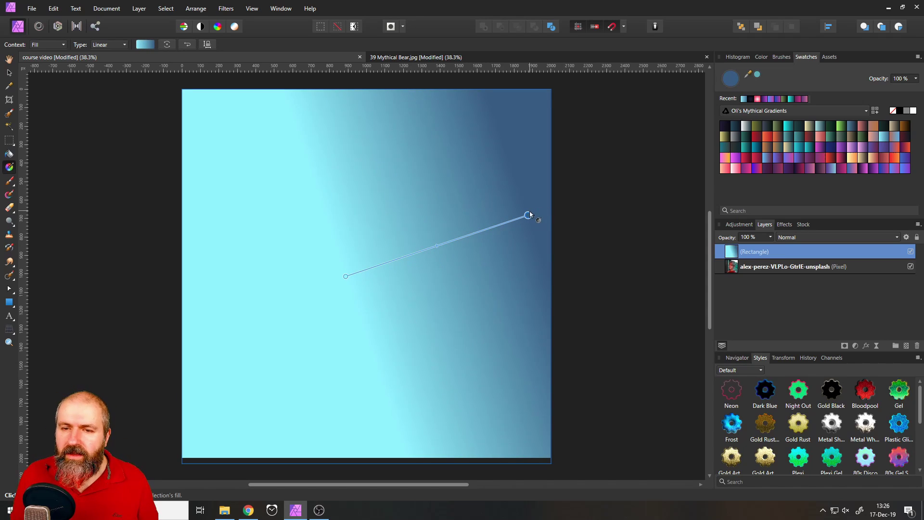
Level and widen the gradient horizontally, blend it in Soft Light, and try purple and teal swatches.
{"action": "left_click_drag", "start_coordinate": [528, 214], "coordinate": [543, 275]}
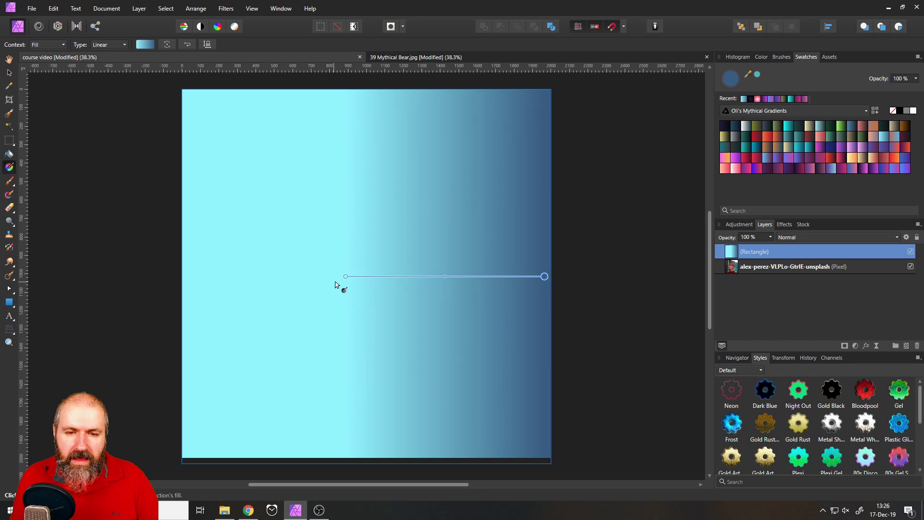
{"action": "left_click_drag", "start_coordinate": [346, 276], "coordinate": [210, 276]}
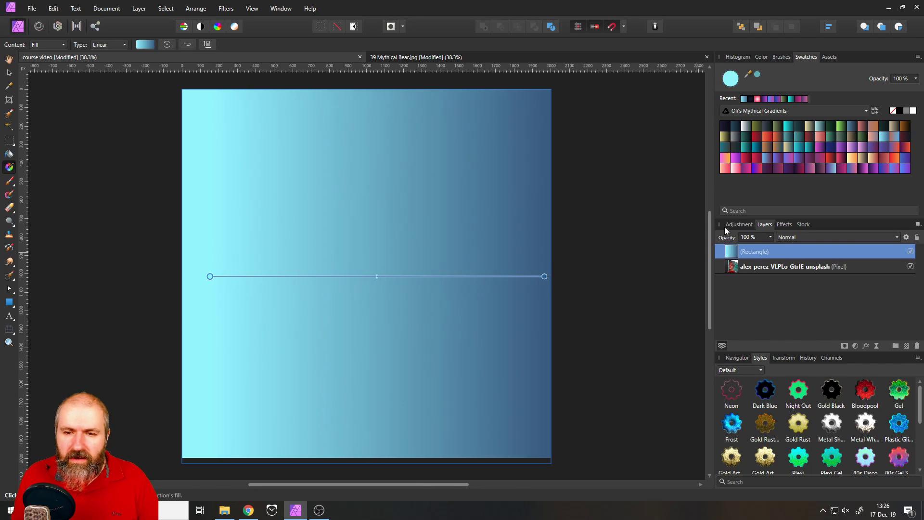
{"action": "left_click", "coordinate": [806, 236]}
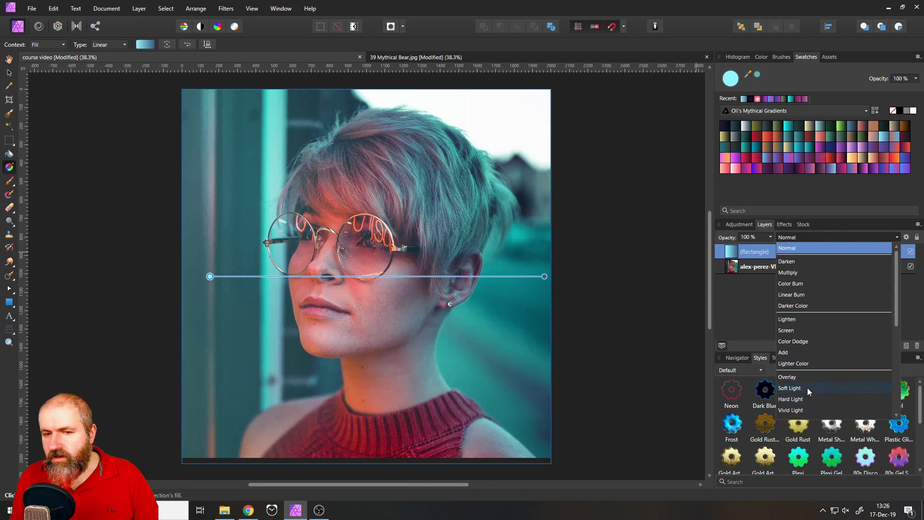
{"action": "left_click", "coordinate": [807, 388]}
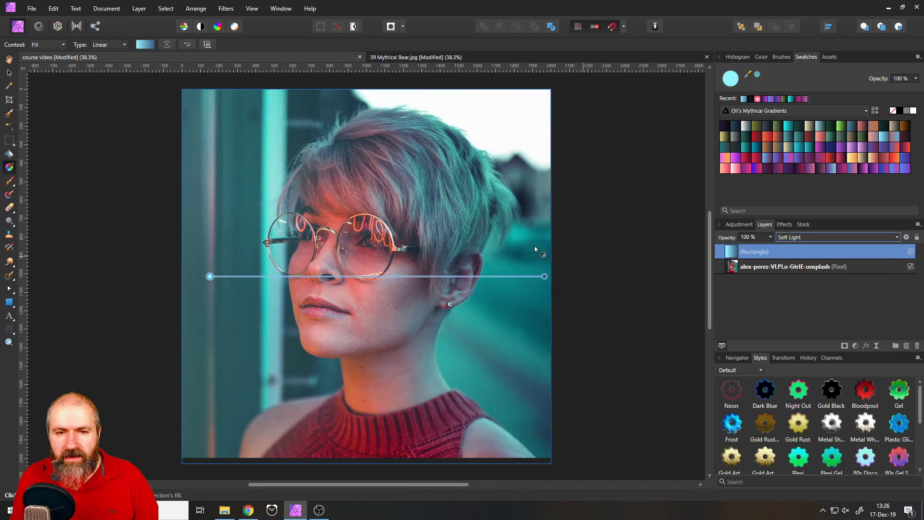
{"action": "left_click", "coordinate": [868, 167]}
{"action": "left_click", "coordinate": [780, 148]}
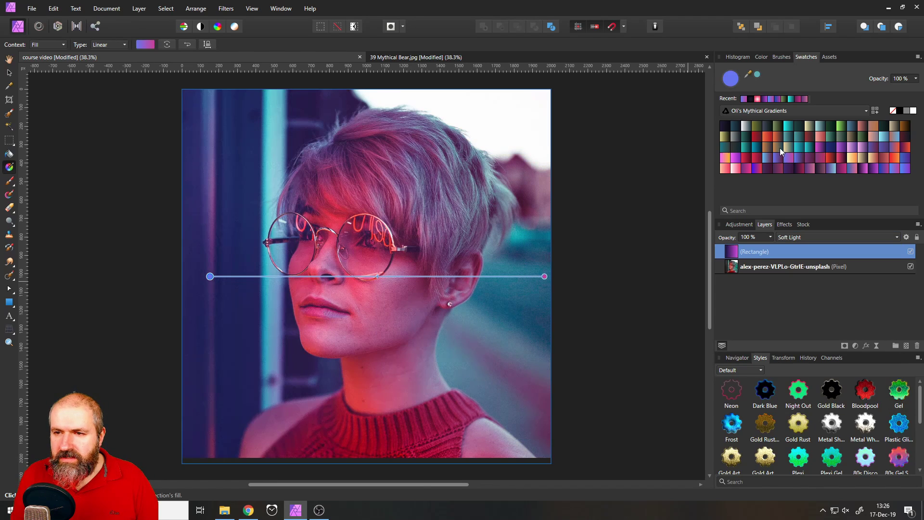
Cycle through orange, red, purple and blue gradient swatches, ending on the blue-to-magenta gradient.
{"action": "left_click", "coordinate": [784, 155]}
{"action": "left_click", "coordinate": [755, 138]}
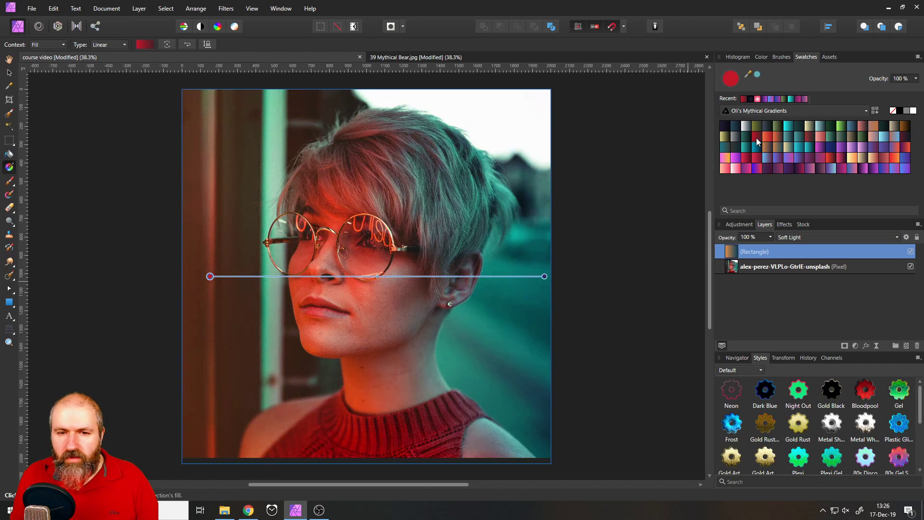
{"action": "left_click", "coordinate": [769, 127]}
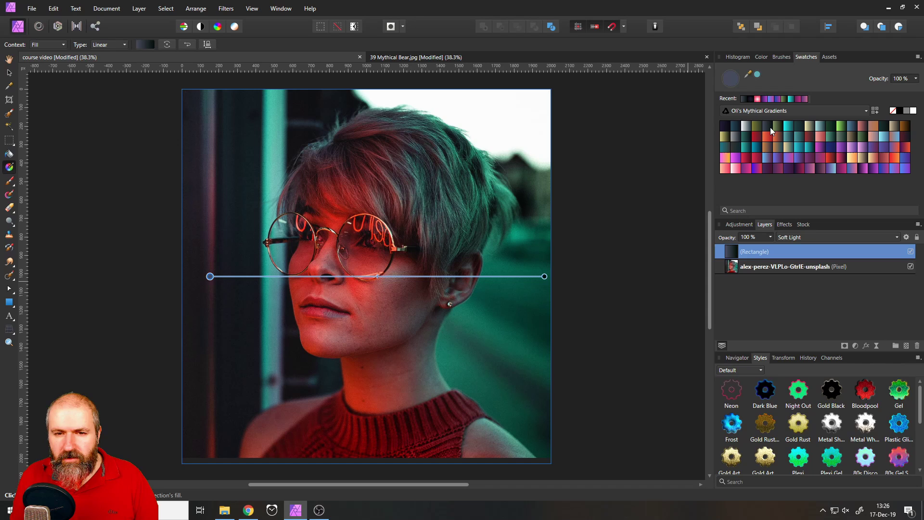
{"action": "left_click", "coordinate": [881, 168]}
{"action": "left_click", "coordinate": [881, 168]}
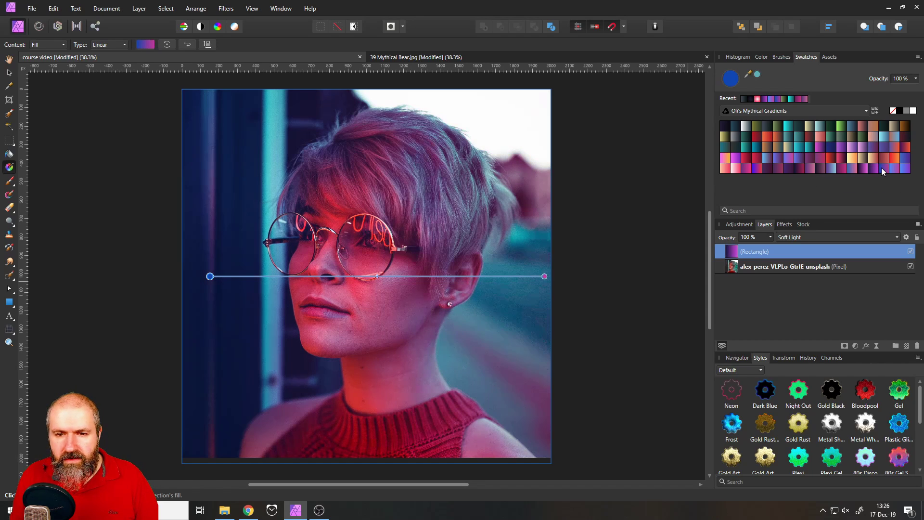
{"action": "left_click", "coordinate": [897, 167]}
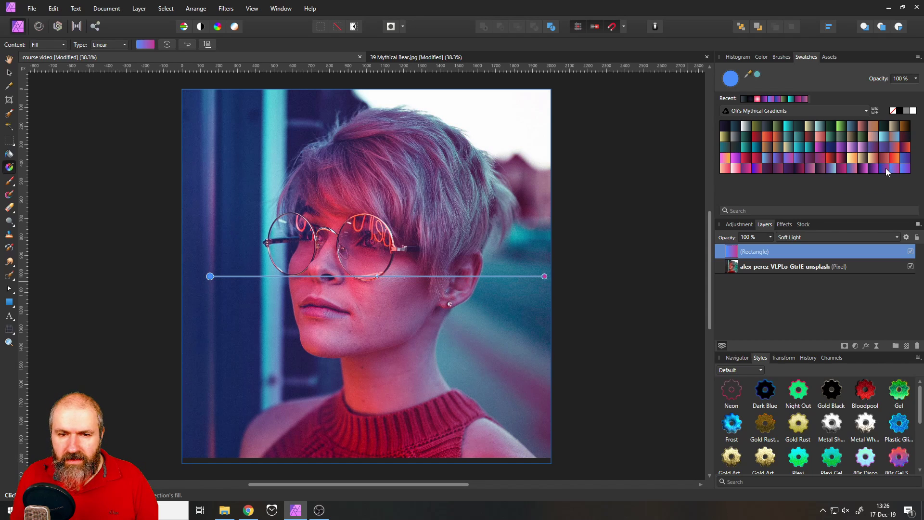
{"action": "left_click", "coordinate": [884, 169]}
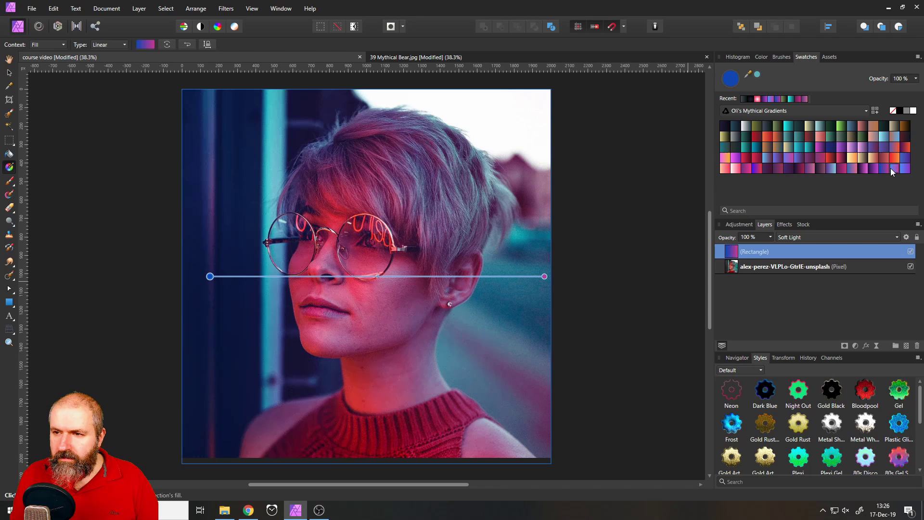
{"action": "left_click", "coordinate": [890, 168]}
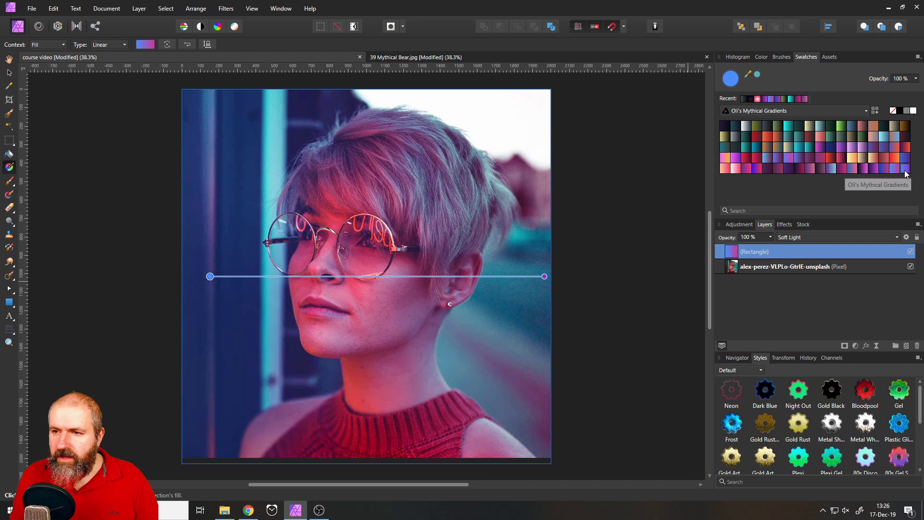
{"action": "left_click", "coordinate": [892, 170]}
{"action": "left_click", "coordinate": [881, 172]}
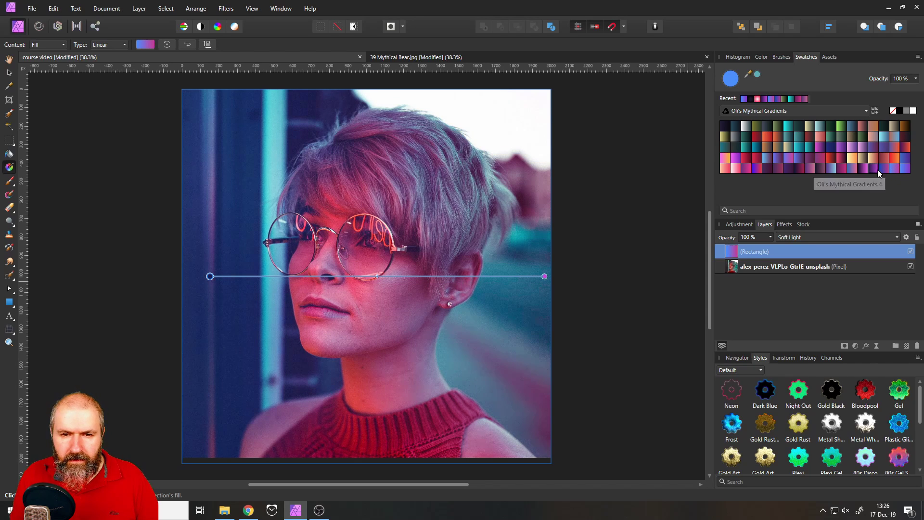
{"action": "left_click", "coordinate": [876, 169]}
{"action": "left_click", "coordinate": [883, 168]}
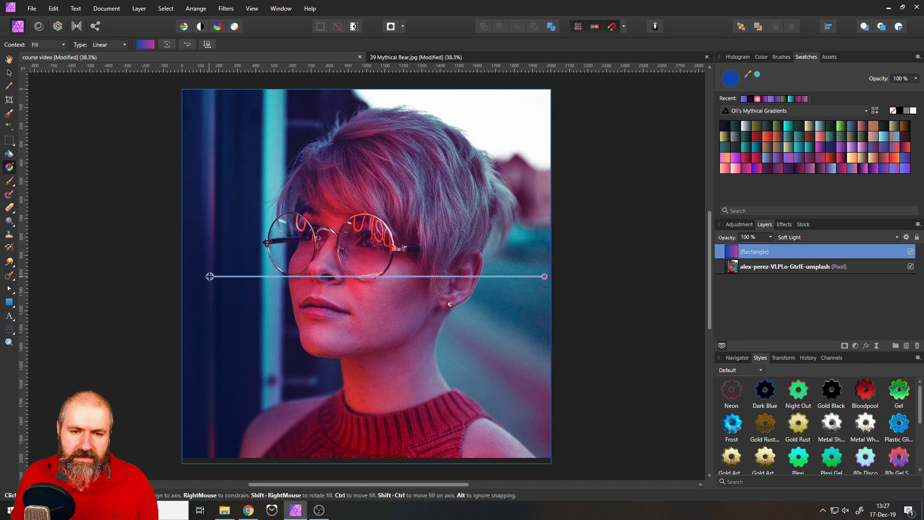
Reposition the gradient ends level across the face, then deselect the rectangle with the Move Tool.
{"action": "left_click_drag", "start_coordinate": [209, 276], "coordinate": [516, 206]}
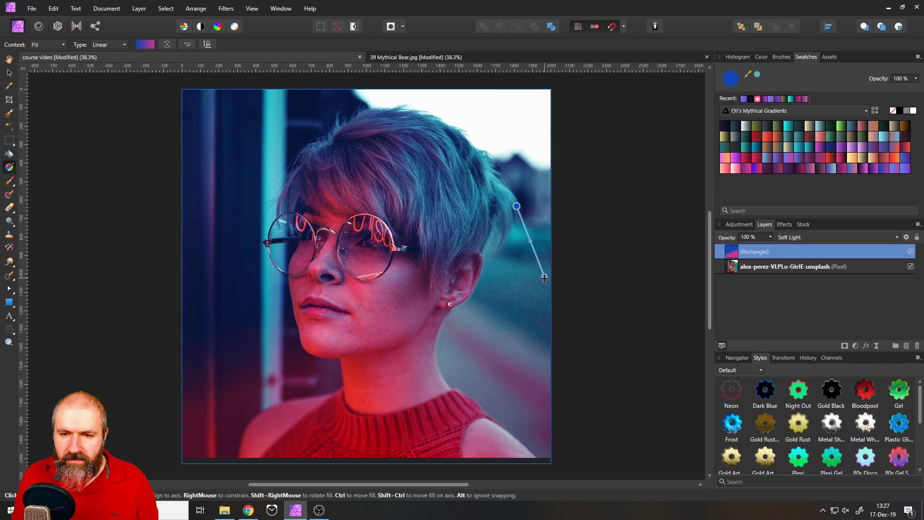
{"action": "left_click_drag", "start_coordinate": [544, 277], "coordinate": [205, 262]}
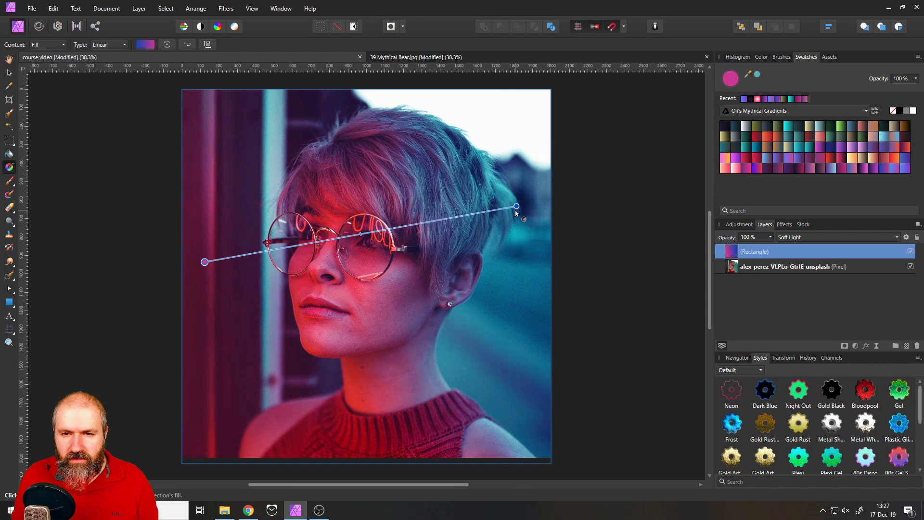
{"action": "left_click_drag", "start_coordinate": [516, 207], "coordinate": [532, 258]}
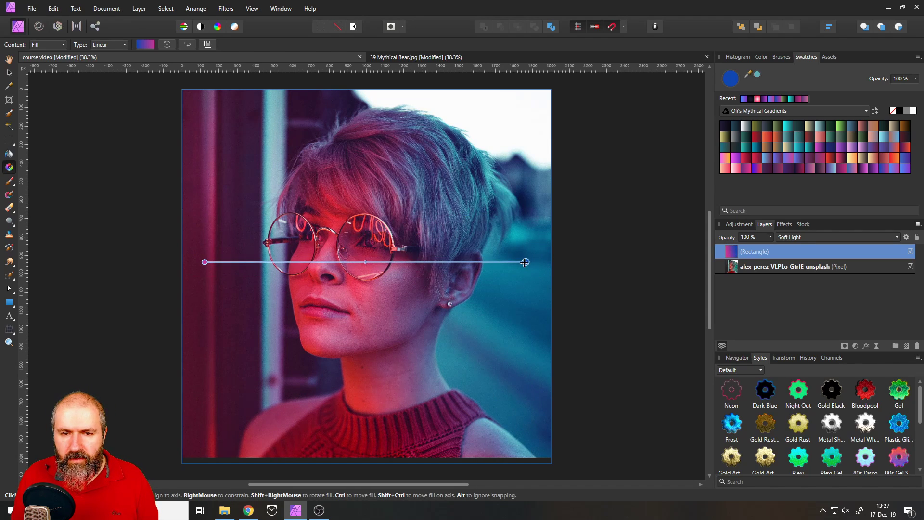
{"action": "left_click_drag", "start_coordinate": [525, 261], "coordinate": [530, 261]}
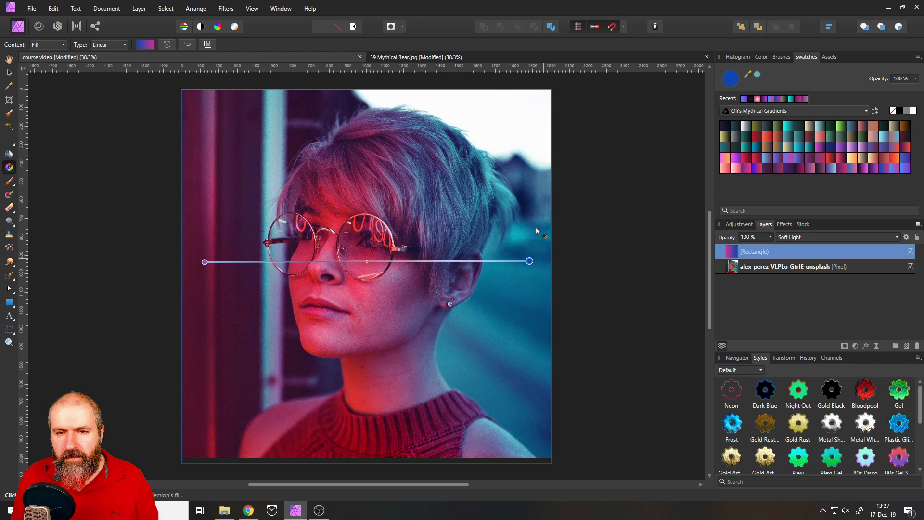
{"action": "left_click_drag", "start_coordinate": [205, 261], "coordinate": [214, 262]}
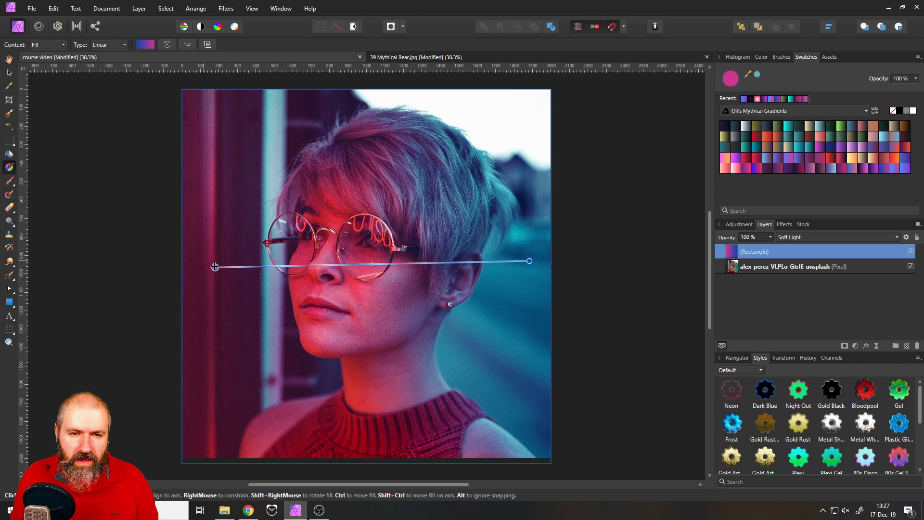
{"action": "key", "text": "v"}
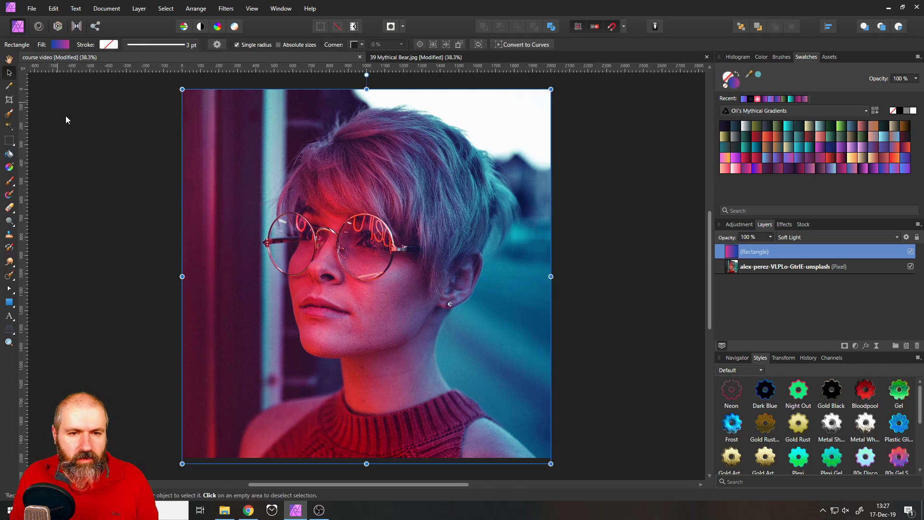
{"action": "left_click", "coordinate": [70, 120]}
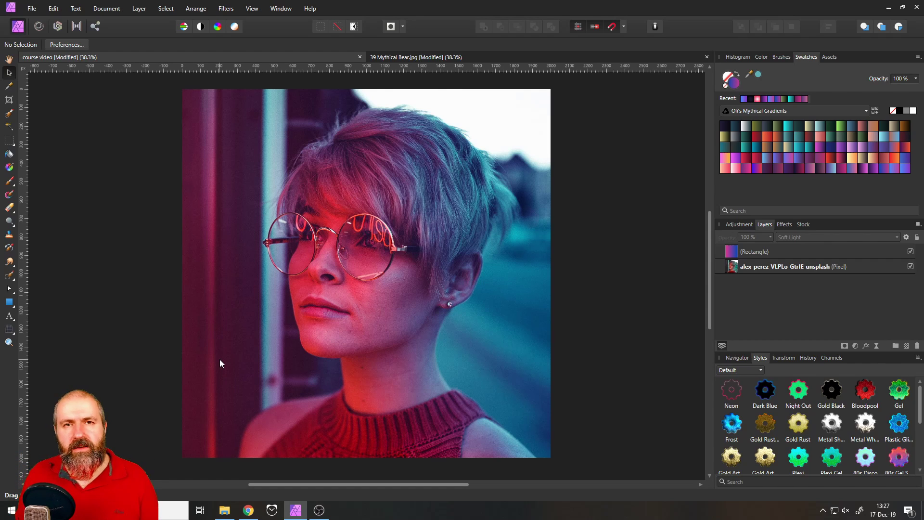
Draw a tall ellipse along the photo's left edge.
{"action": "left_click", "coordinate": [10, 303]}
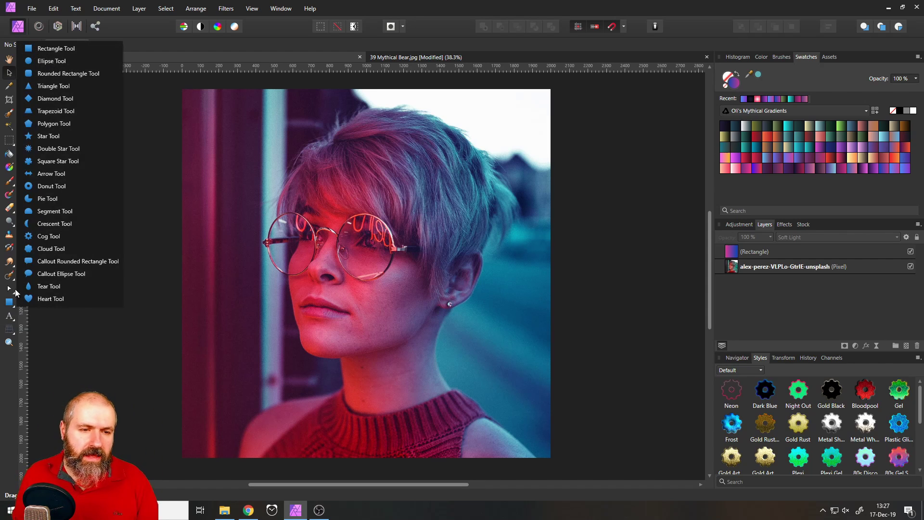
{"action": "left_click", "coordinate": [60, 61]}
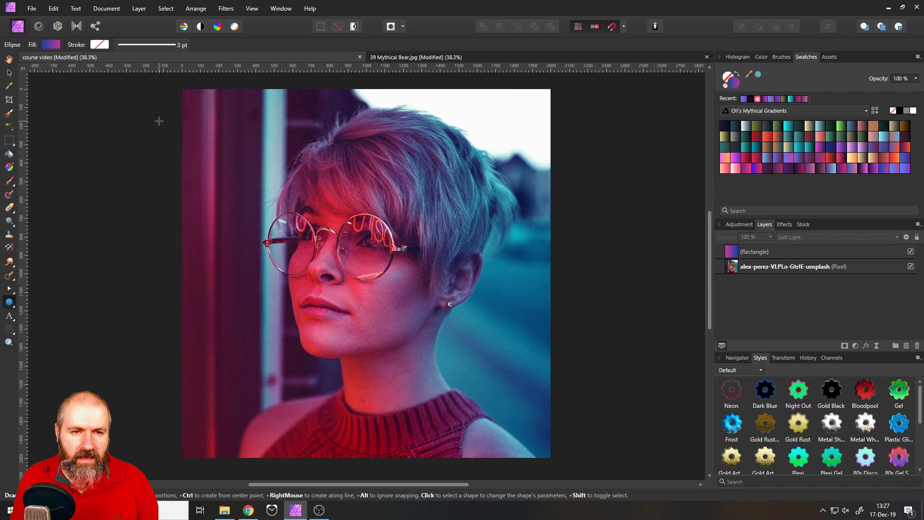
{"action": "left_click_drag", "start_coordinate": [159, 120], "coordinate": [225, 440]}
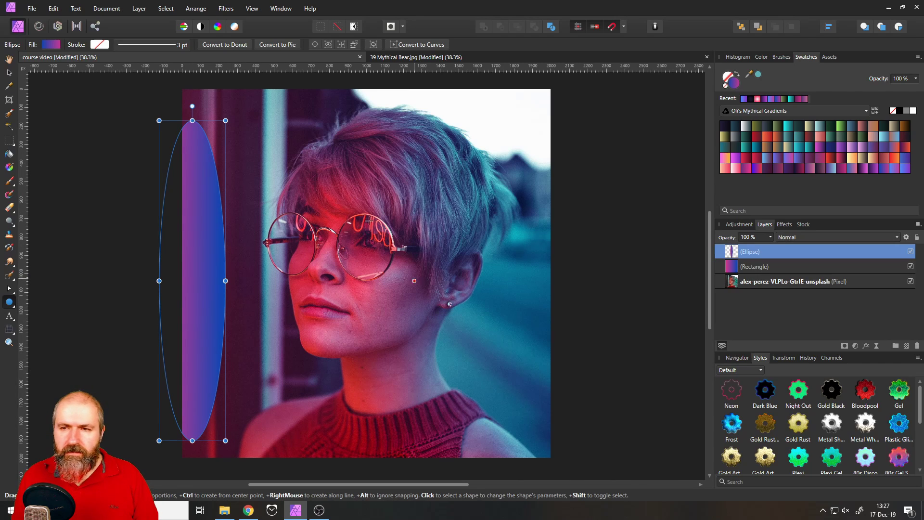
Fill the ellipse with a pink radial gradient from Oli's Mythical Gradients Radial, centring it higher.
{"action": "left_click", "coordinate": [9, 168]}
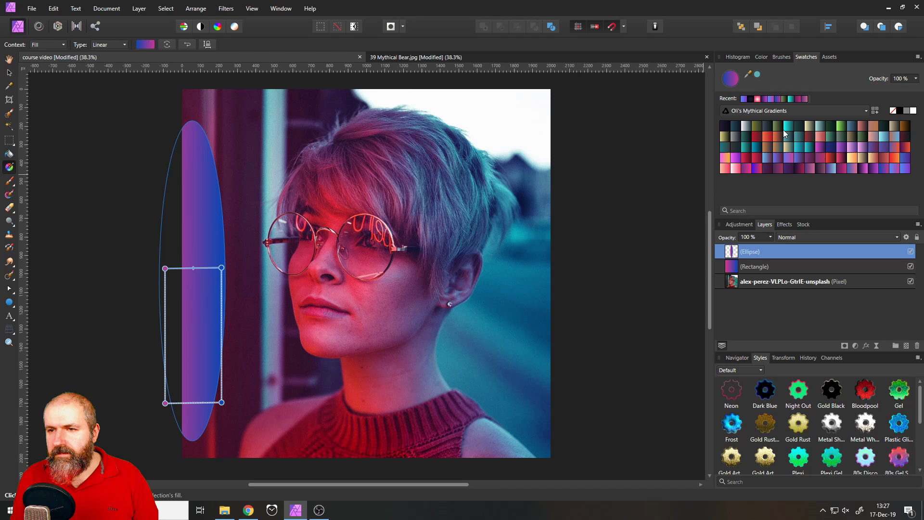
{"action": "left_click", "coordinate": [787, 111]}
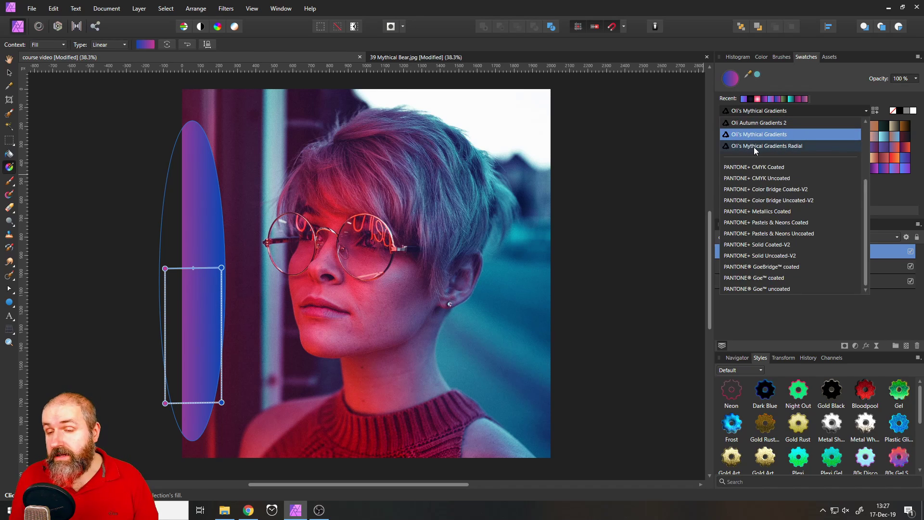
{"action": "left_click", "coordinate": [754, 147]}
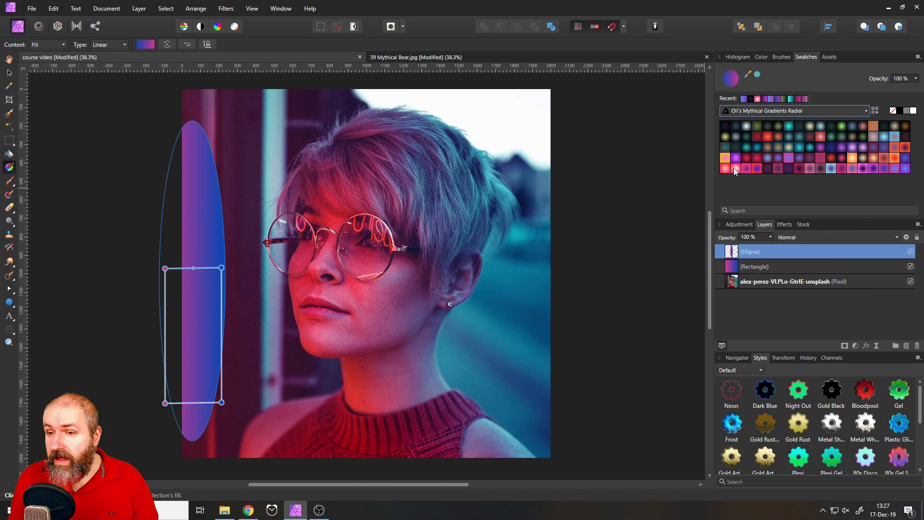
{"action": "left_click", "coordinate": [746, 169]}
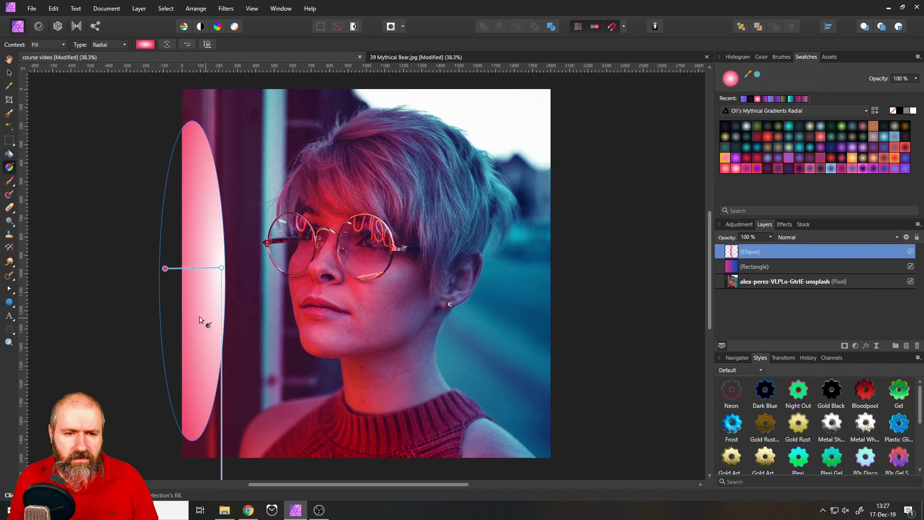
{"action": "left_click_drag", "start_coordinate": [164, 268], "coordinate": [187, 375]}
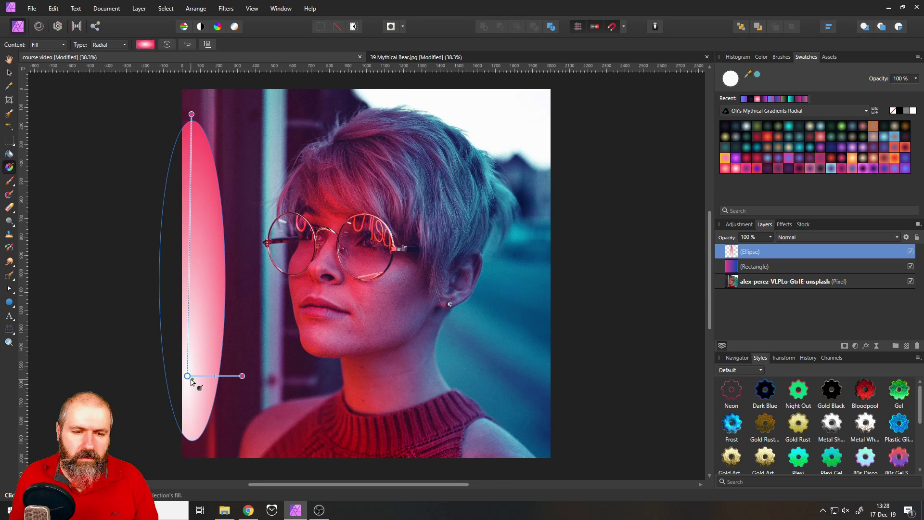
{"action": "left_click_drag", "start_coordinate": [188, 374], "coordinate": [171, 289]}
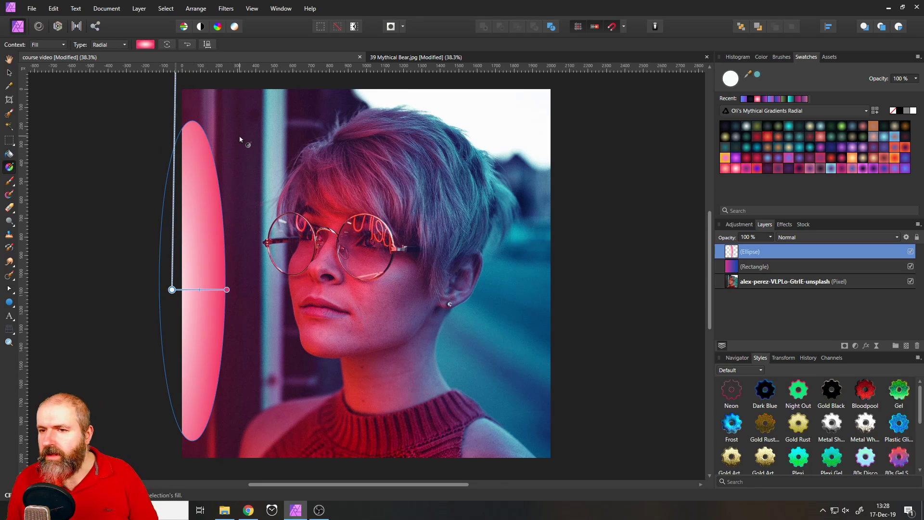
Set the pink ellipse's blend mode to Screen and add a 100 px Gaussian Blur.
{"action": "left_click", "coordinate": [9, 73]}
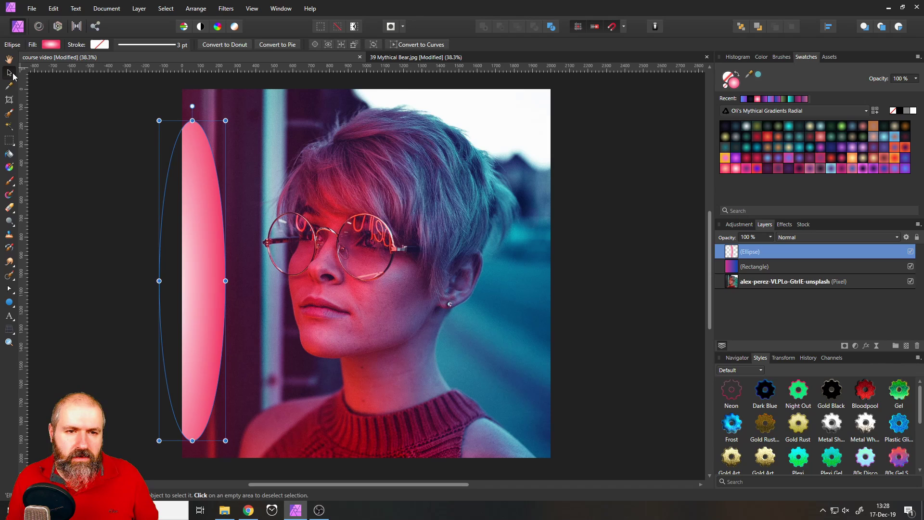
{"action": "left_click", "coordinate": [793, 237]}
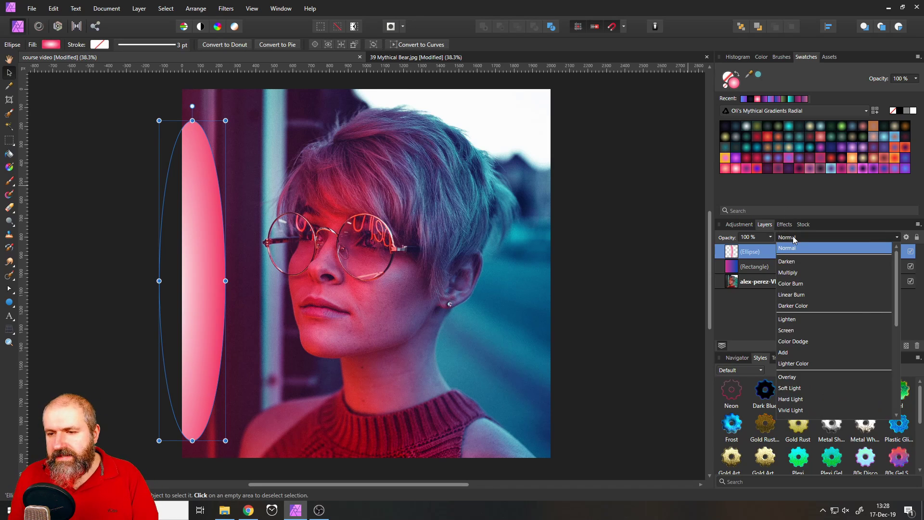
{"action": "left_click", "coordinate": [784, 330]}
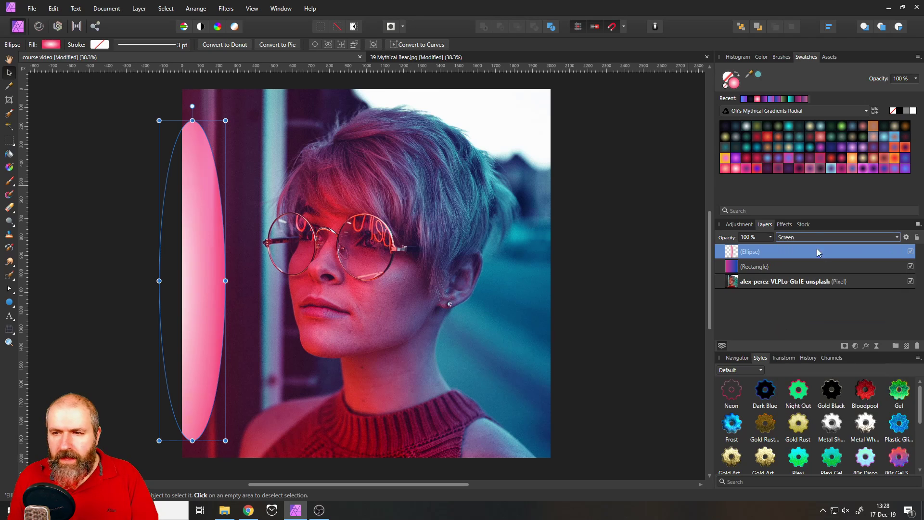
{"action": "left_click", "coordinate": [784, 225]}
{"action": "left_click_drag", "start_coordinate": [747, 276], "coordinate": [868, 276]}
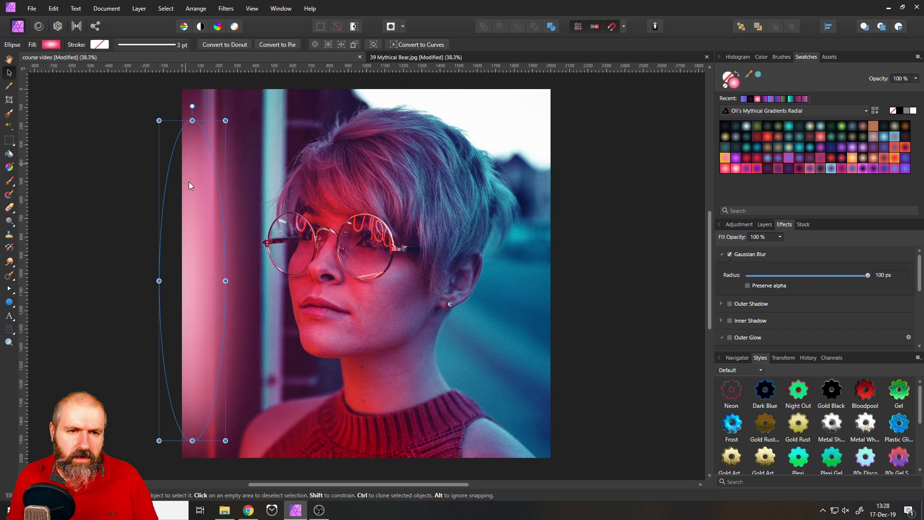
Stretch the ellipse above and below the photo, nudge it slightly up-right, and deselect.
{"action": "scroll", "coordinate": [224, 263], "scroll_direction": "down", "scroll_amount": 2}
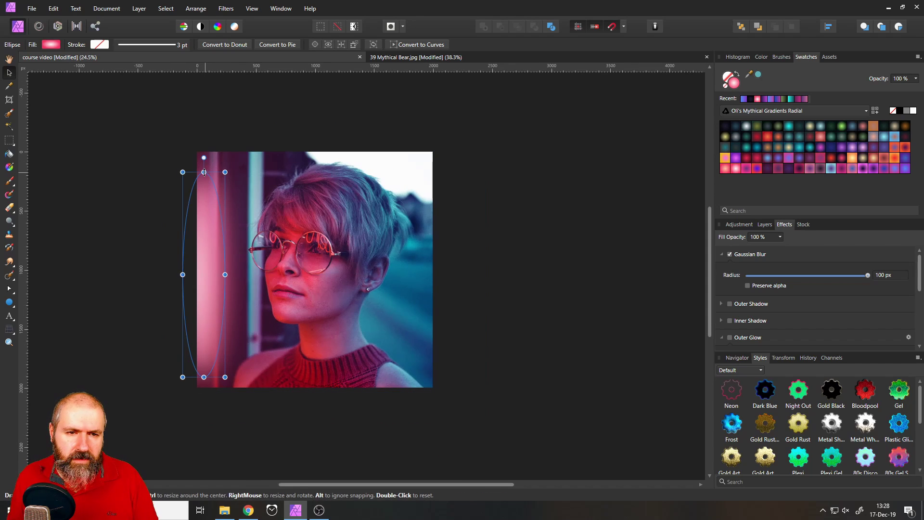
{"action": "left_click_drag", "start_coordinate": [204, 171], "coordinate": [203, 103]}
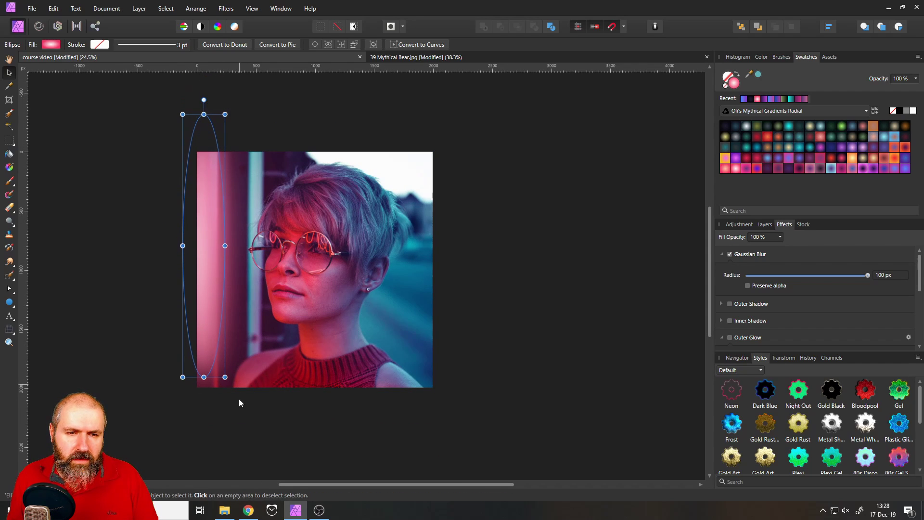
{"action": "left_click_drag", "start_coordinate": [207, 380], "coordinate": [207, 437]}
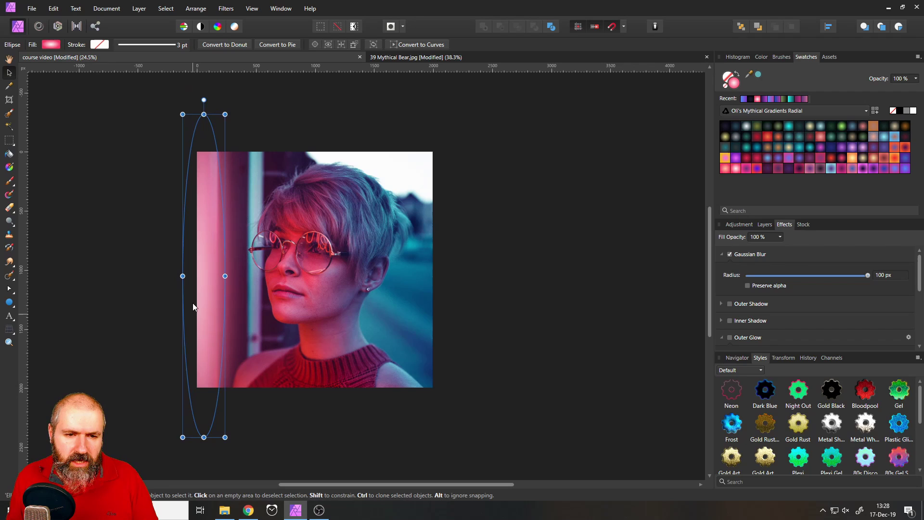
{"action": "left_click_drag", "start_coordinate": [198, 294], "coordinate": [201, 281]}
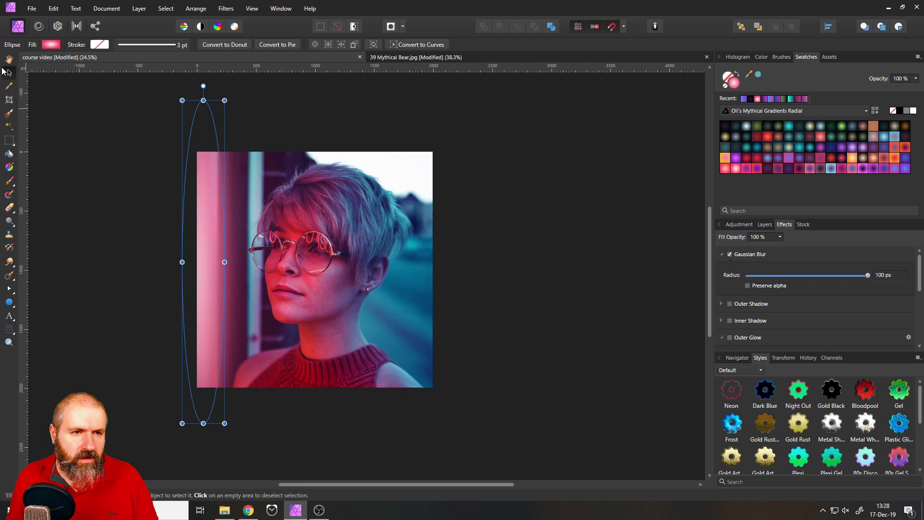
{"action": "left_click", "coordinate": [73, 124]}
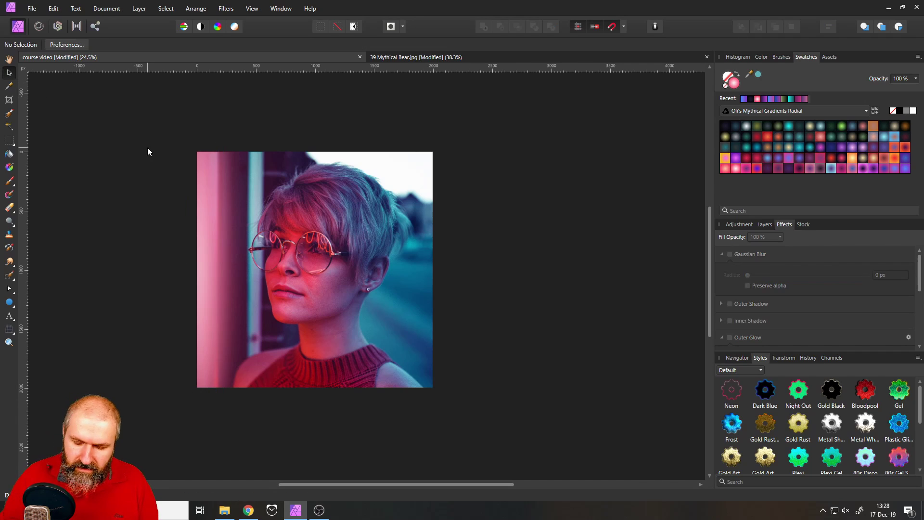
{"action": "key", "text": "ctrl+0"}
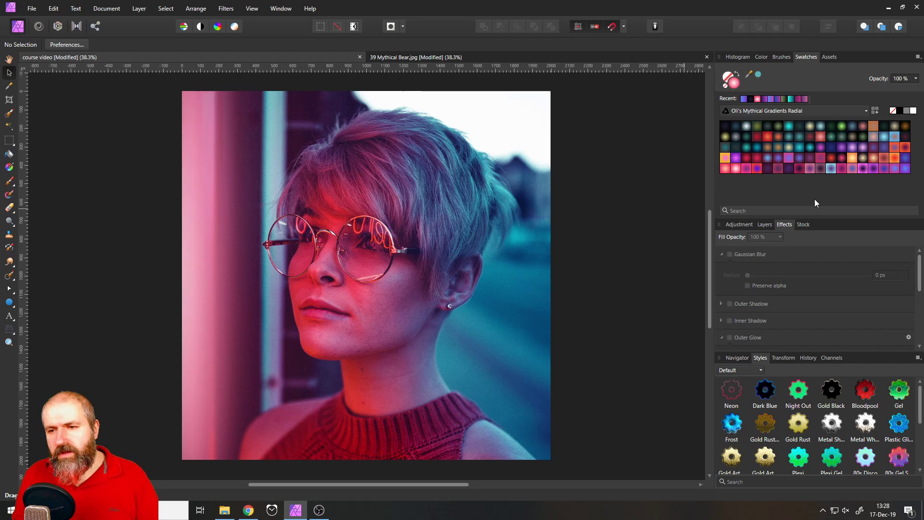
{"action": "left_click", "coordinate": [765, 225]}
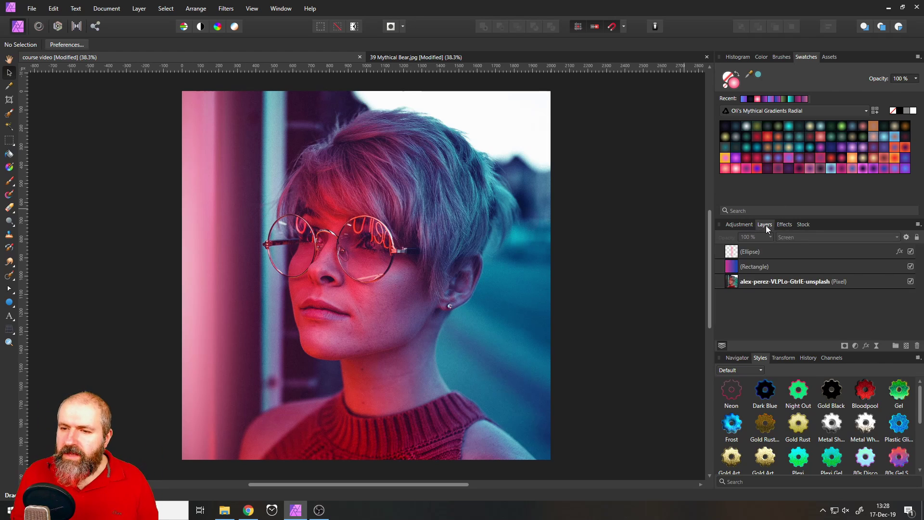
{"action": "left_click", "coordinate": [911, 251]}
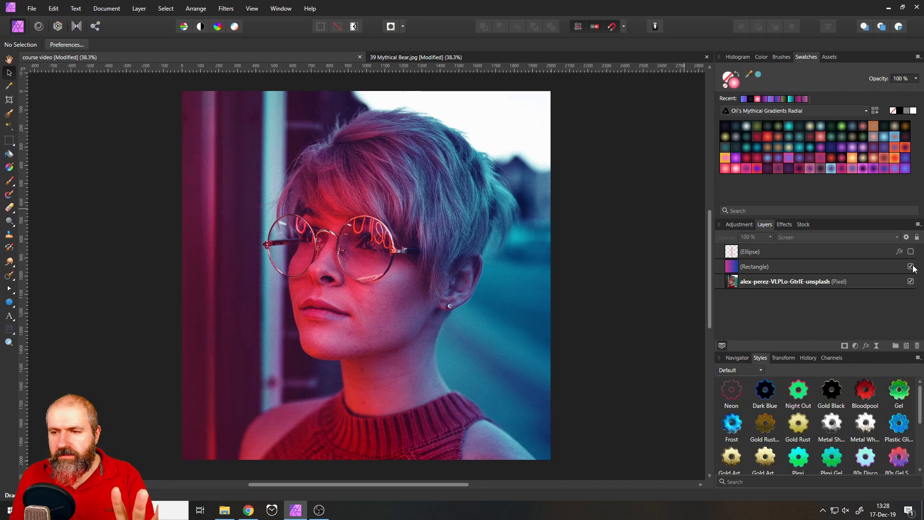
{"action": "left_click", "coordinate": [911, 266]}
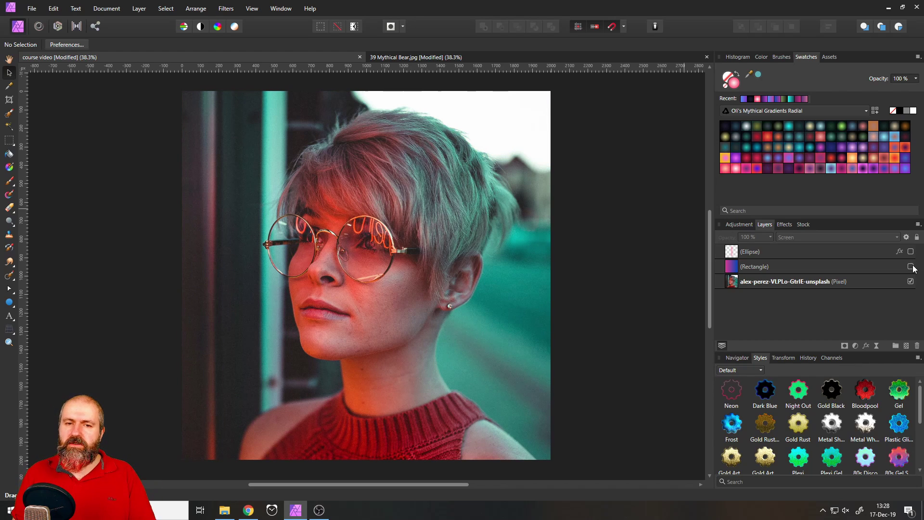
{"action": "left_click", "coordinate": [911, 267]}
{"action": "left_click", "coordinate": [911, 252]}
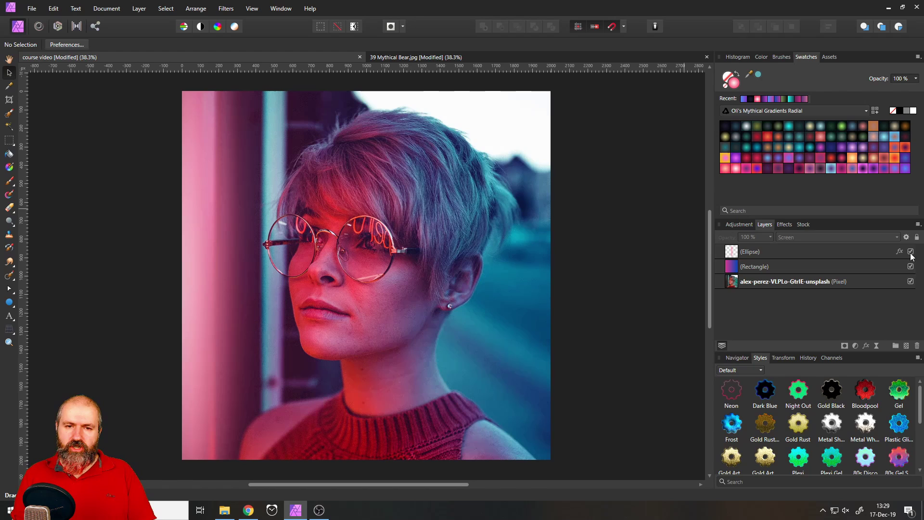